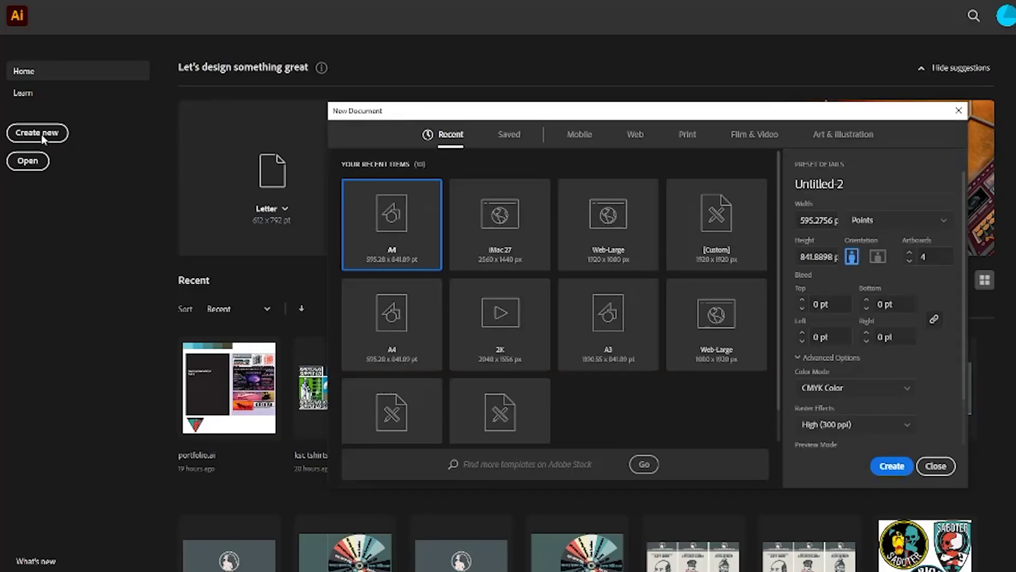
# Create the new document from the A4 preset with 4 artboards
pyautogui.click(888, 467)
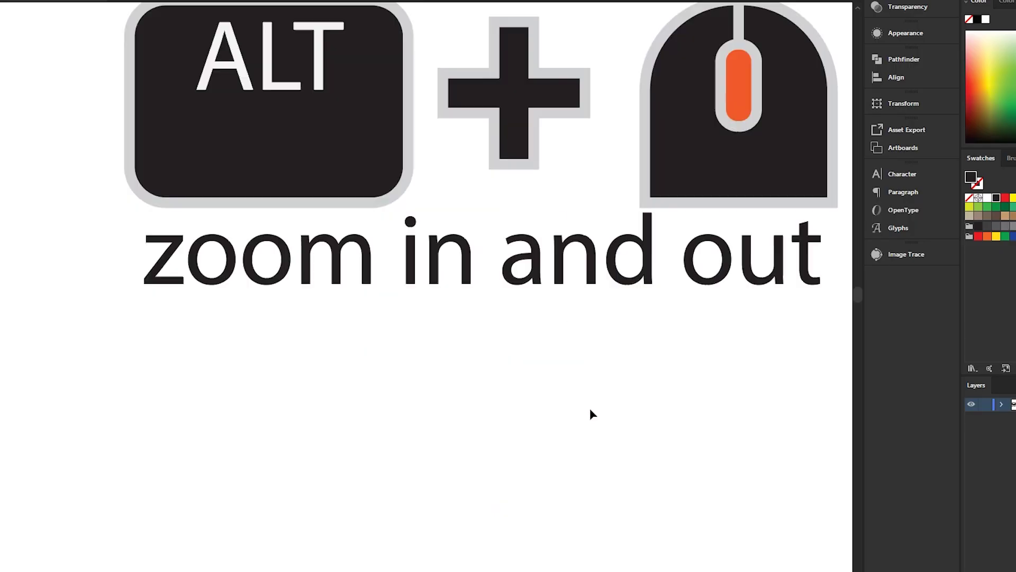
pyautogui.scroll(-3, 610, 330)
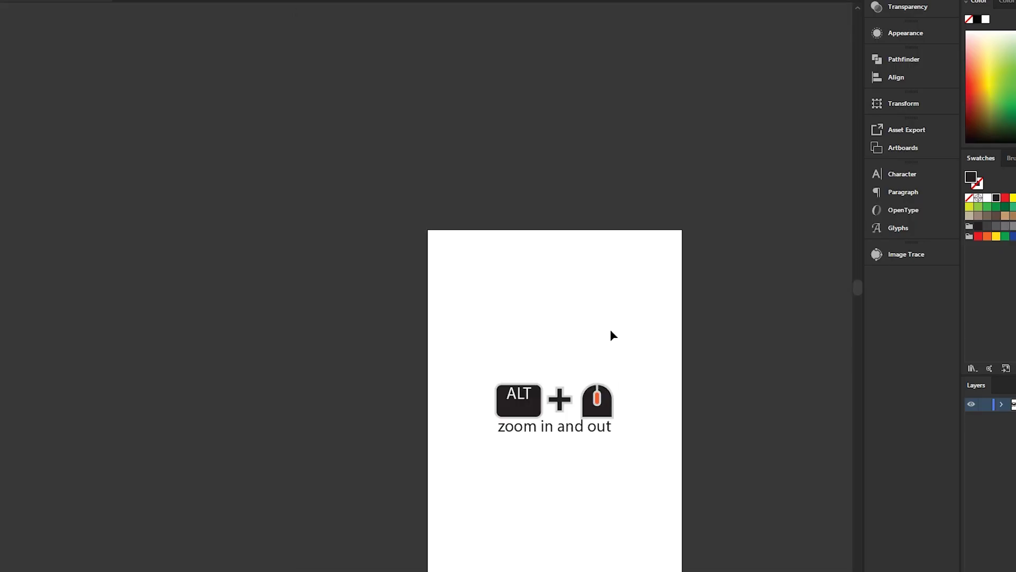
pyautogui.scroll(-2, 610, 330)
pyautogui.scroll(5, 620, 362)
pyautogui.scroll(-4, 620, 361)
pyautogui.scroll(4, 563, 351)
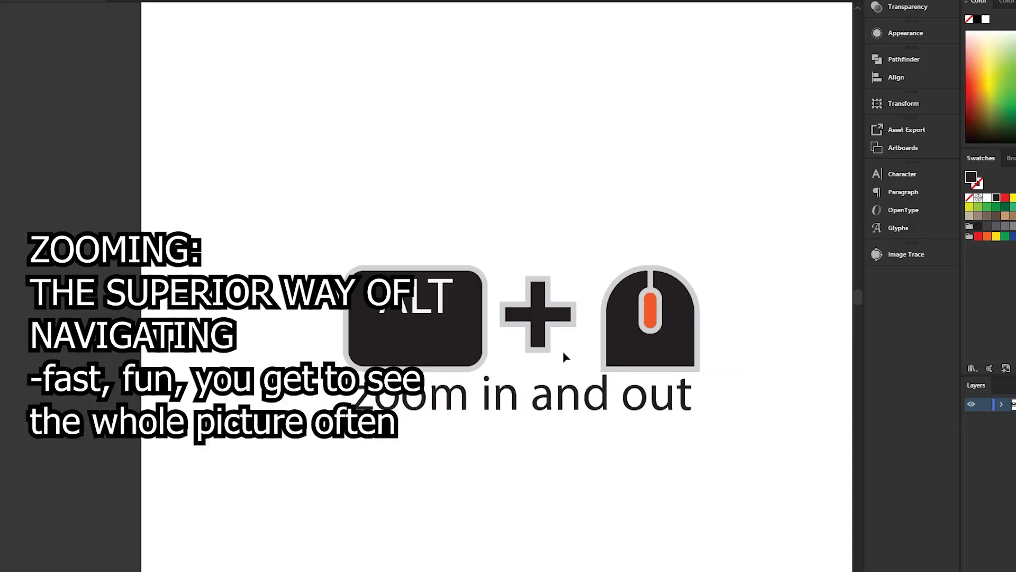
pyautogui.scroll(-2, 564, 351)
pyautogui.scroll(-1, 553, 356)
pyautogui.scroll(2, 553, 356)
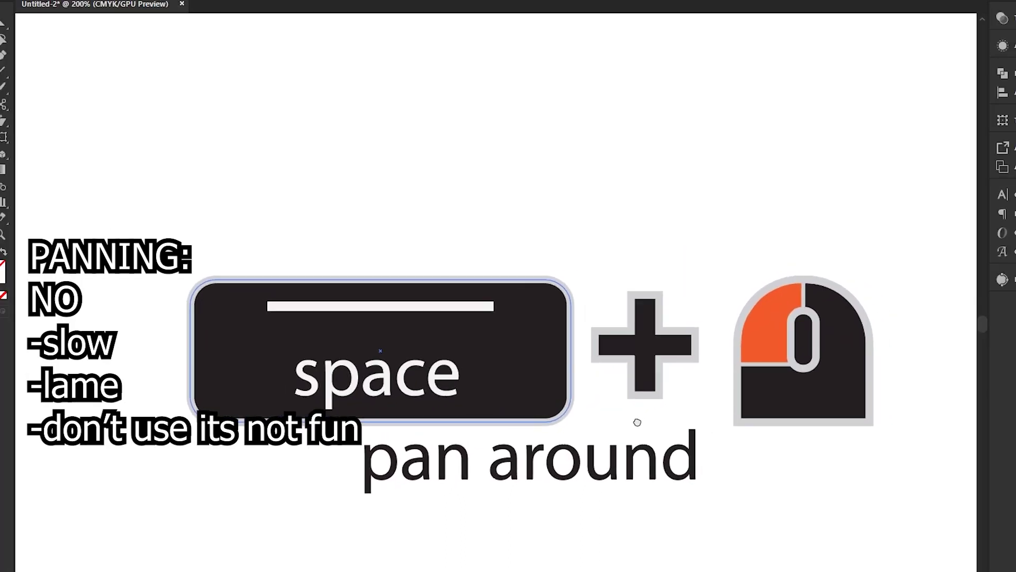
# Draw a rectangle, a circle below the heading, and a rounded rectangle
pyautogui.moveTo(635, 420)
pyautogui.mouseDown()
pyautogui.moveTo(578, 420)
pyautogui.moveTo(543, 395)
pyautogui.moveTo(535, 341)
pyautogui.moveTo(569, 312)
pyautogui.moveTo(629, 325)
pyautogui.mouseUp()
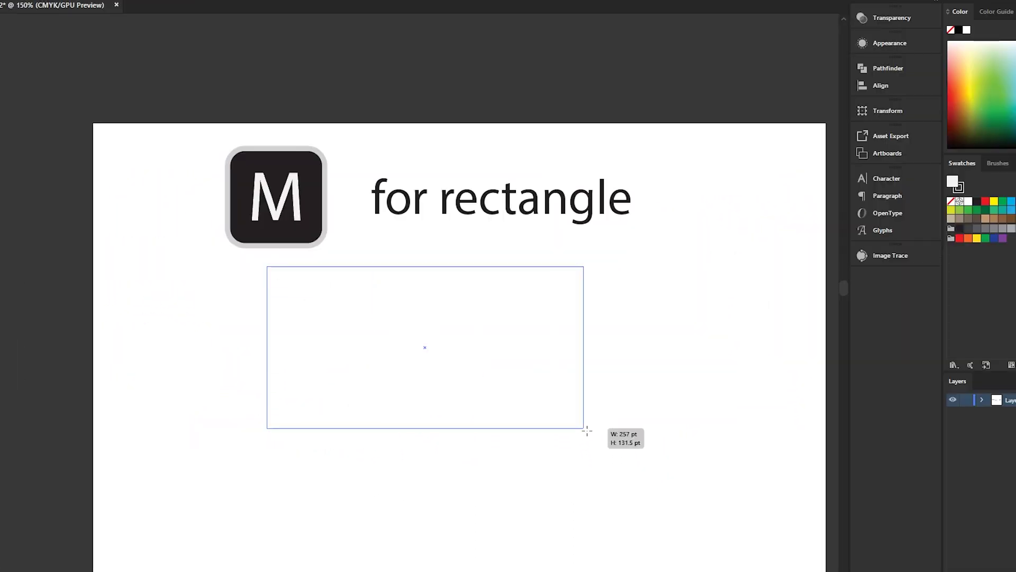
pyautogui.moveTo(266, 264); pyautogui.dragTo(606, 443)
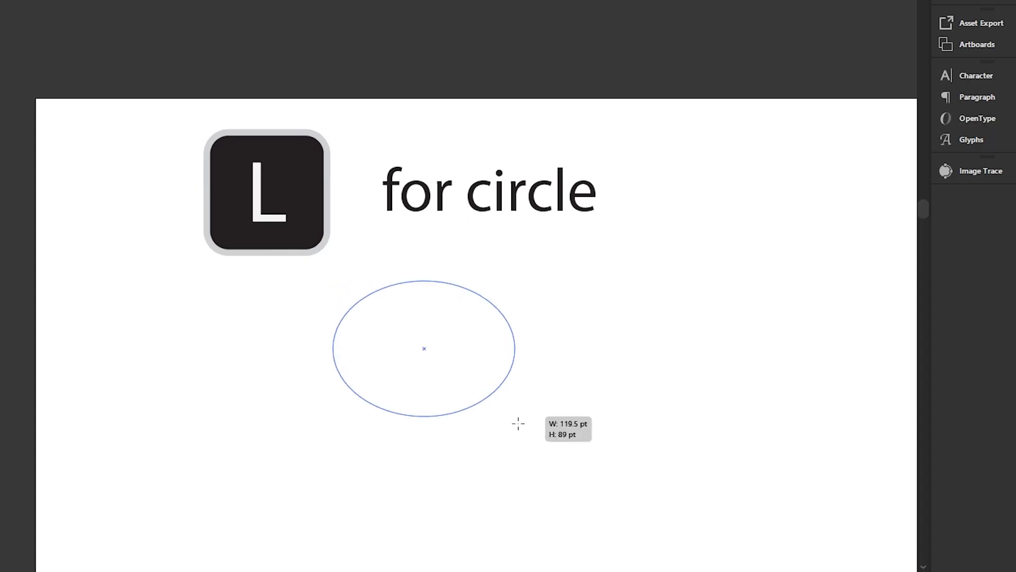
pyautogui.moveTo(519, 421); pyautogui.dragTo(545, 494)
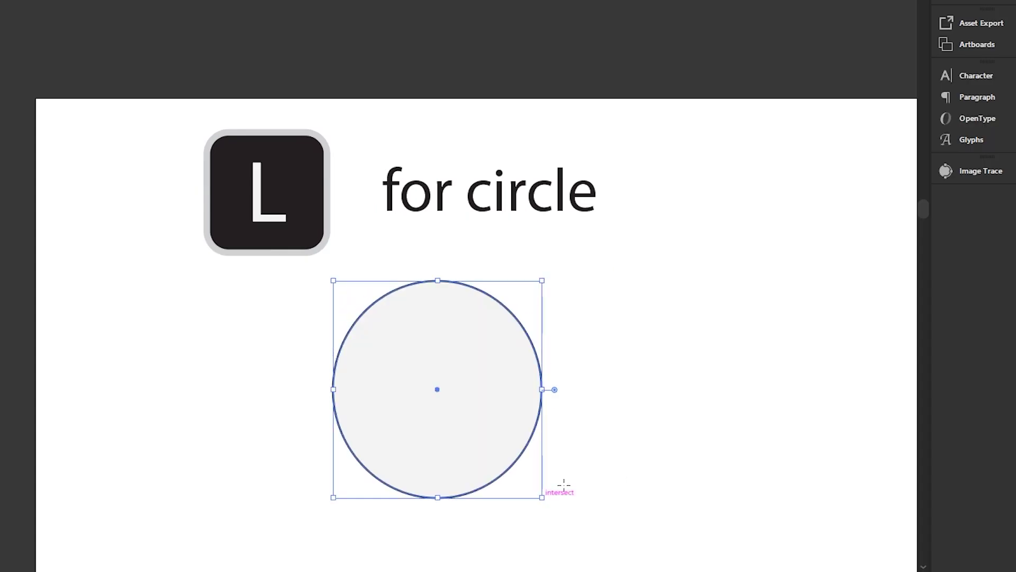
pyautogui.click(25, 157)
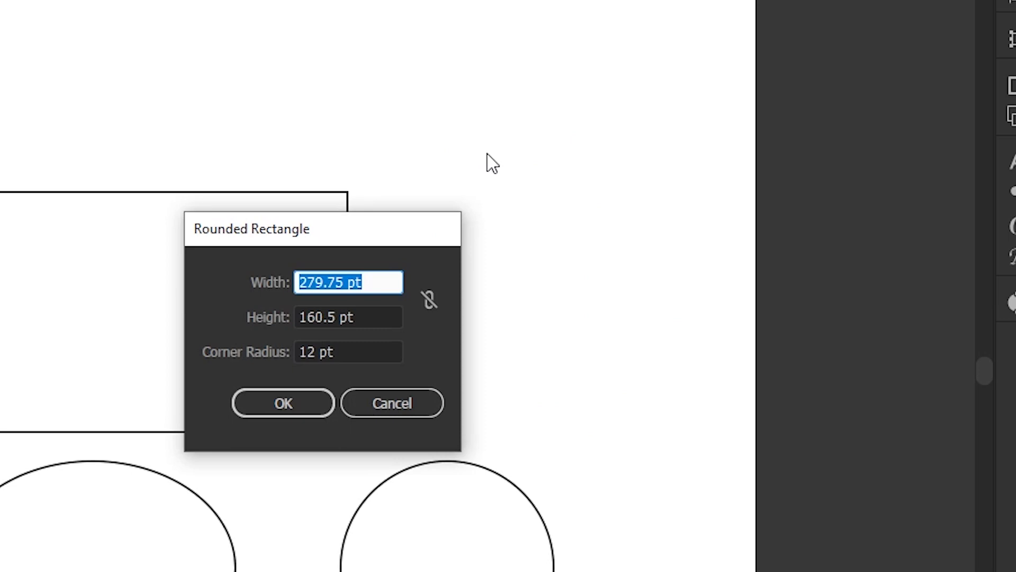
pyautogui.click(277, 412)
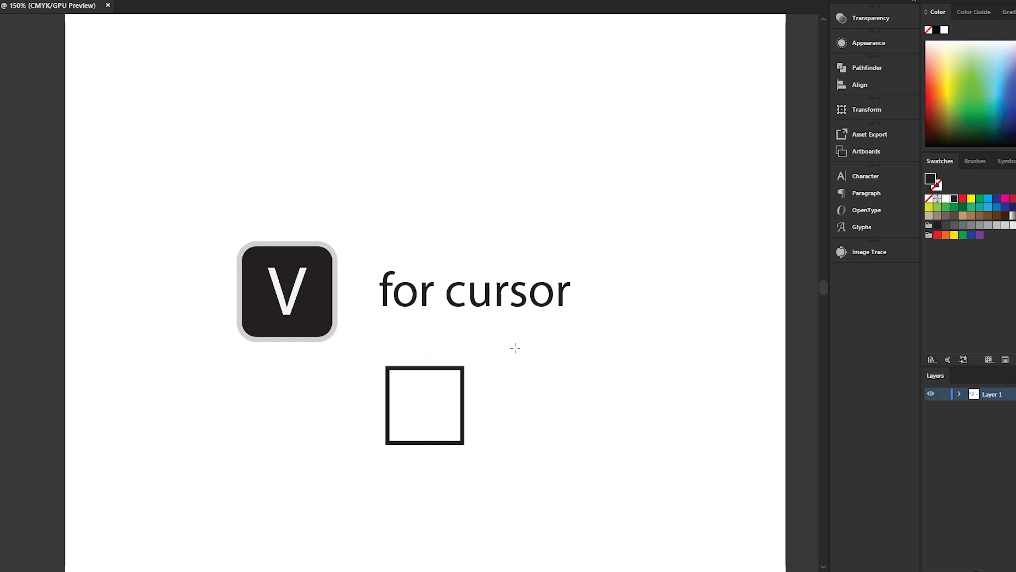
# Rotate and stretch all shapes, add a perfect circle, and resize the rectangle from centre
pyautogui.hotkey('ctrl', 'a')
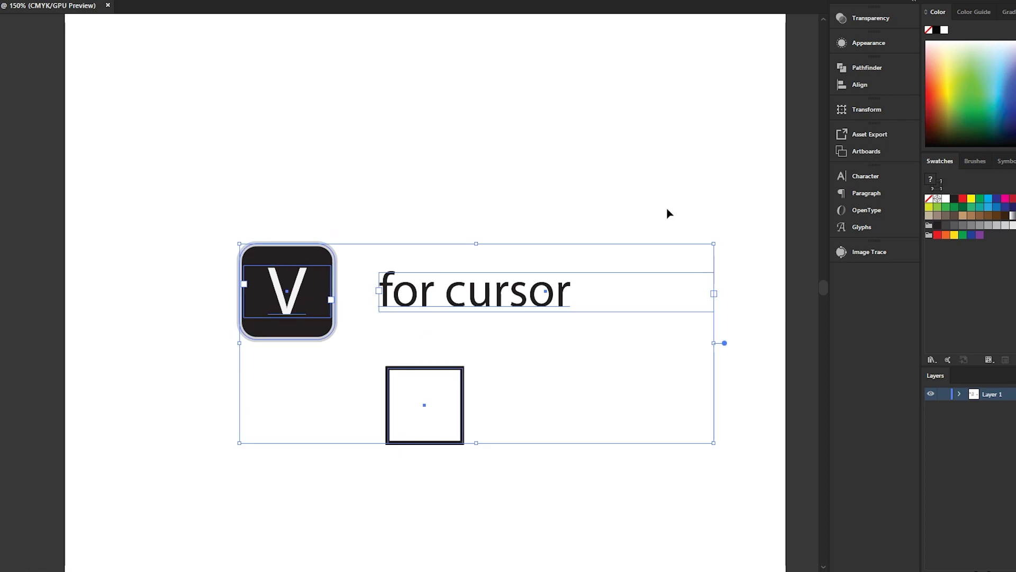
pyautogui.moveTo(703, 197)
pyautogui.mouseDown()
pyautogui.moveTo(640, 266)
pyautogui.moveTo(543, 439)
pyautogui.mouseUp()
pyautogui.moveTo(409, 176)
pyautogui.mouseDown()
pyautogui.moveTo(628, 387)
pyautogui.moveTo(510, 293)
pyautogui.moveTo(499, 268)
pyautogui.moveTo(717, 457)
pyautogui.mouseUp()
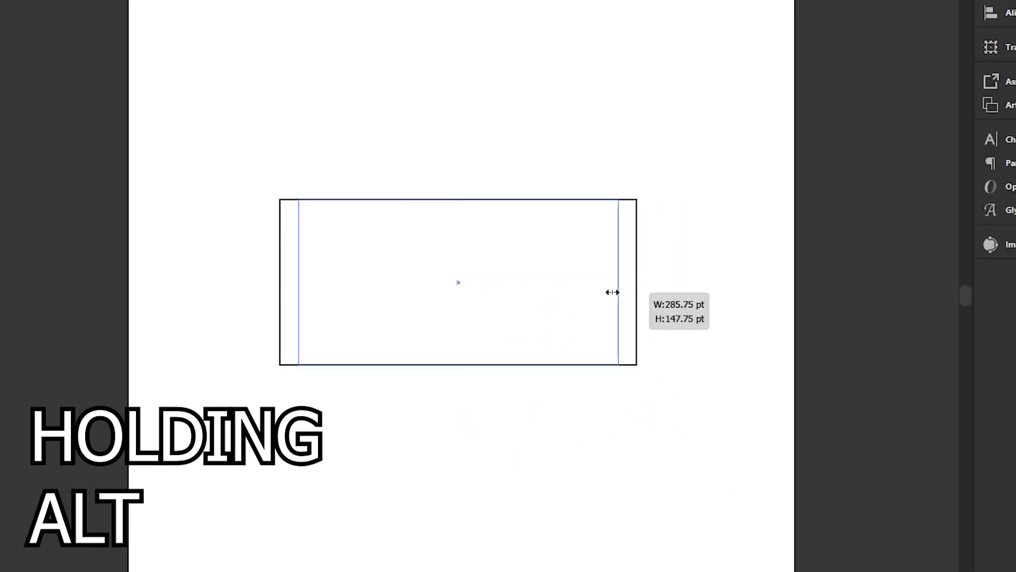
pyautogui.moveTo(612, 292)
pyautogui.mouseDown()
pyautogui.moveTo(490, 297)
pyautogui.moveTo(522, 282)
pyautogui.mouseUp()
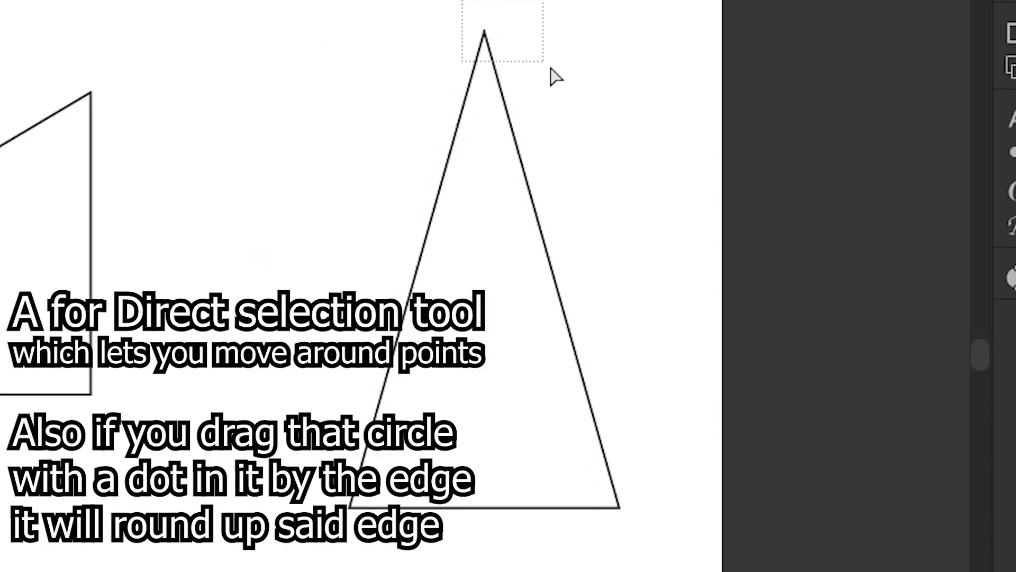
# Move the triangle's top anchor and pull its bottom-left corner upward
pyautogui.moveTo(487, 35)
pyautogui.mouseDown()
pyautogui.moveTo(300, 145)
pyautogui.moveTo(577, 78)
pyautogui.mouseUp()
pyautogui.click(245, 241)
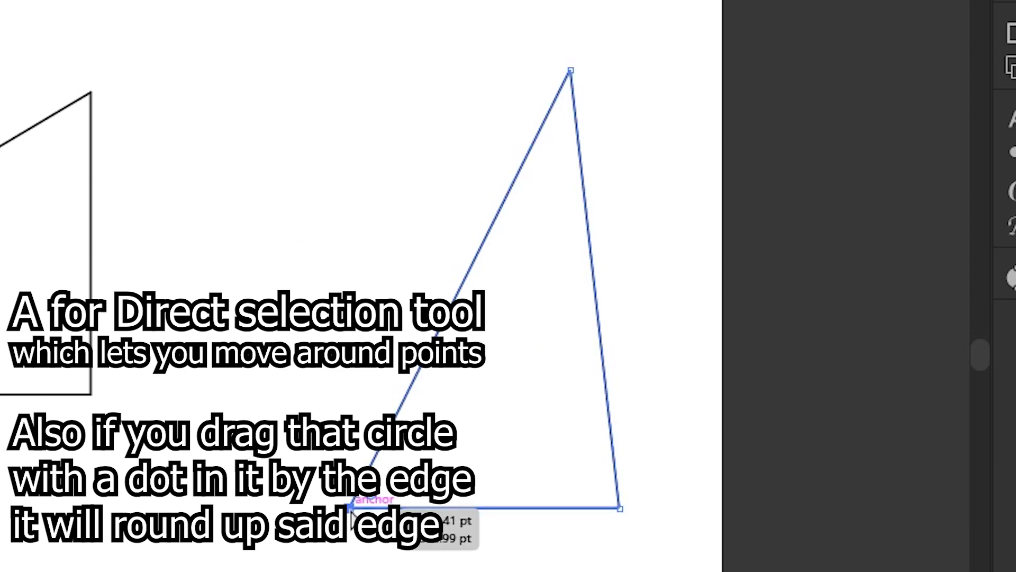
pyautogui.moveTo(350, 509); pyautogui.dragTo(291, 194)
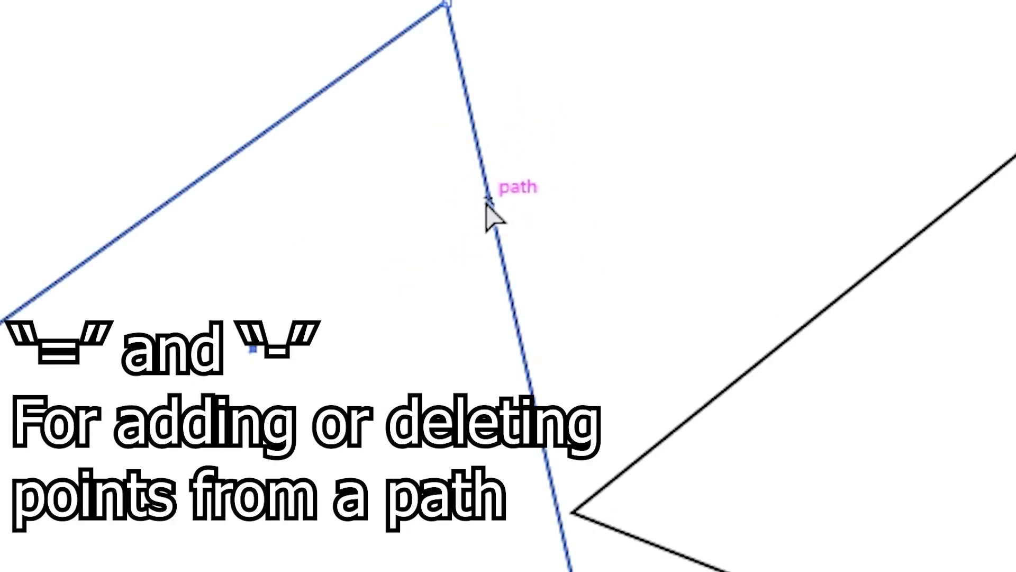
# Add an anchor to the polygon's path, then delete it to straighten the edge
pyautogui.moveTo(488, 209); pyautogui.dragTo(681, 154)
pyautogui.press('-')
pyautogui.click(681, 153)
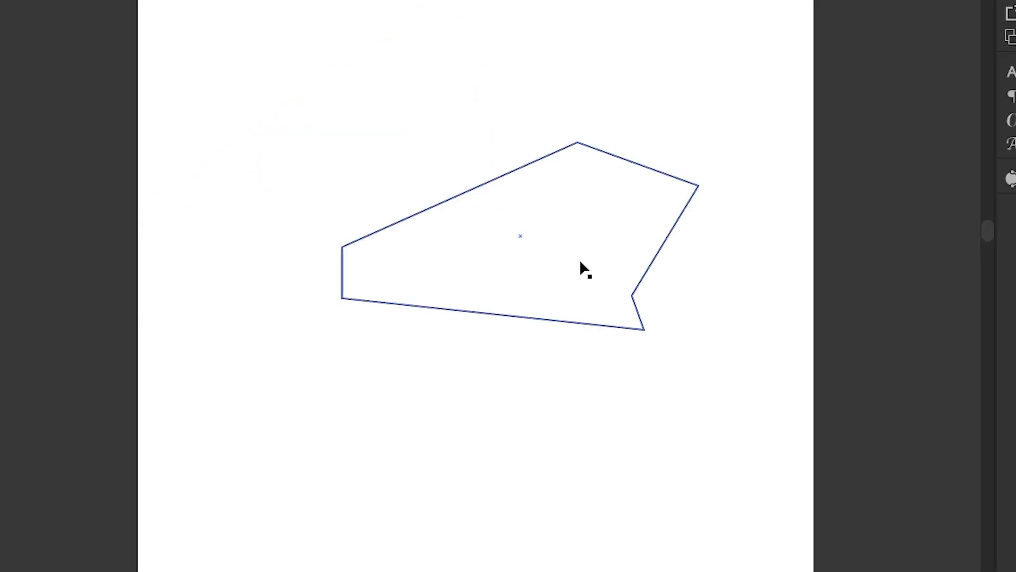
pyautogui.click(571, 374)
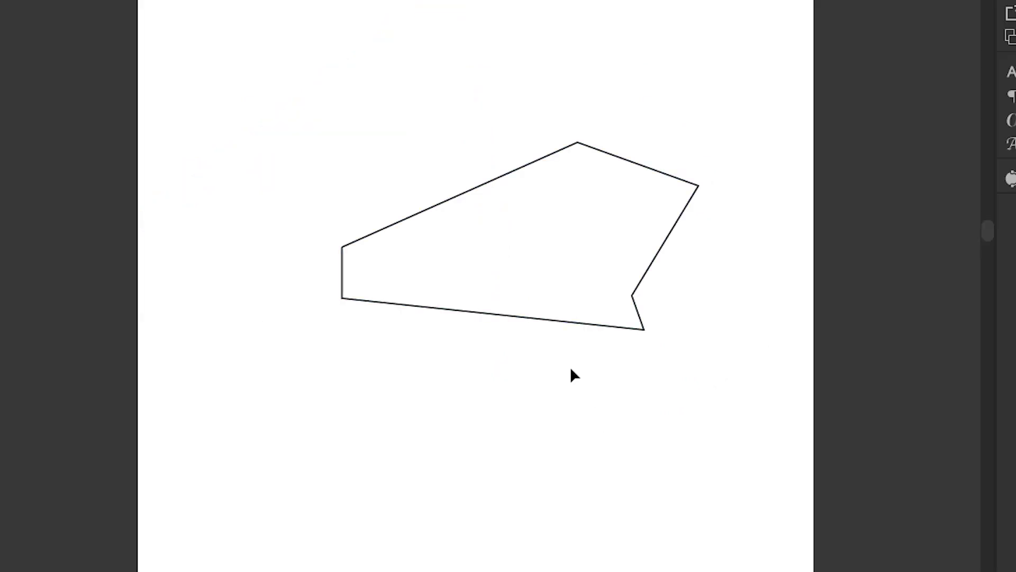
# Open Transform > Reflect for the polygon, then switch to the Advanced toolbar
pyautogui.rightClick(535, 234)
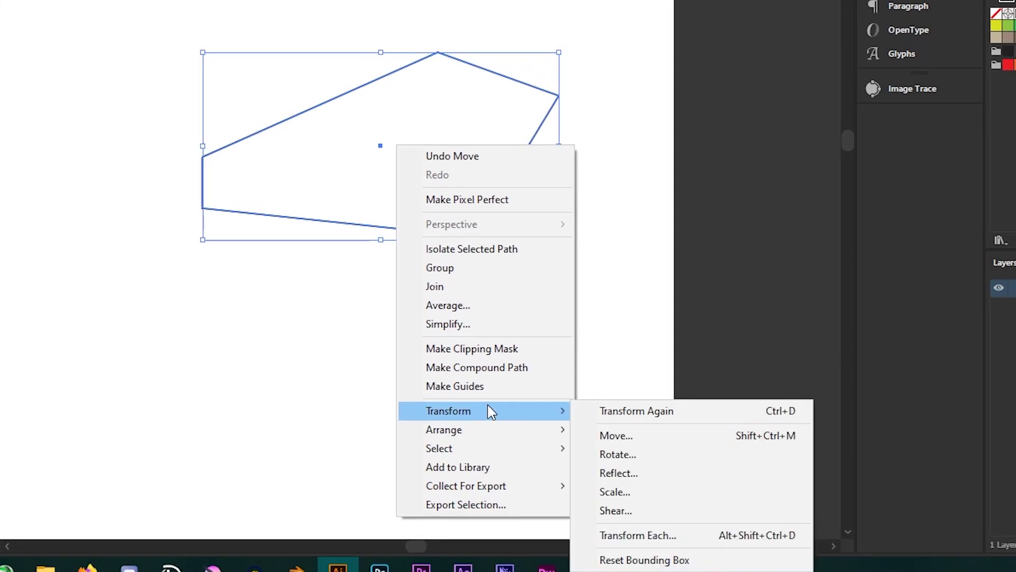
pyautogui.moveTo(485, 410)
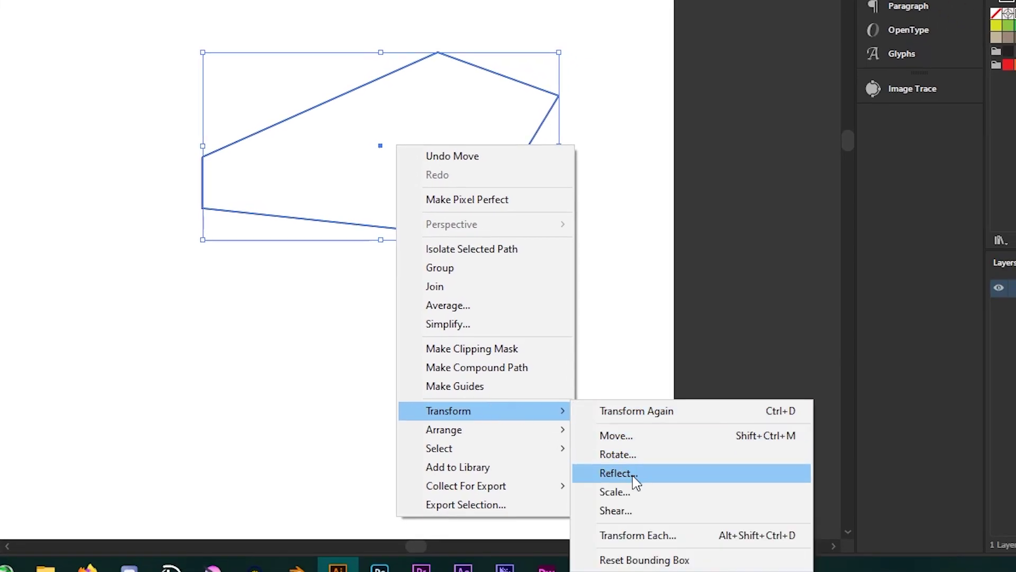
pyautogui.click(618, 473)
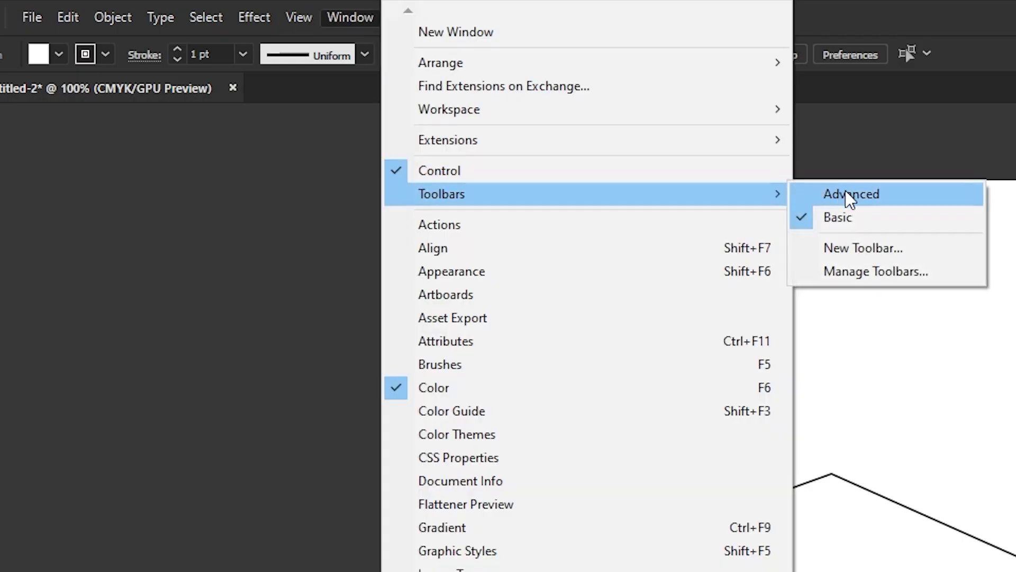
pyautogui.click(848, 194)
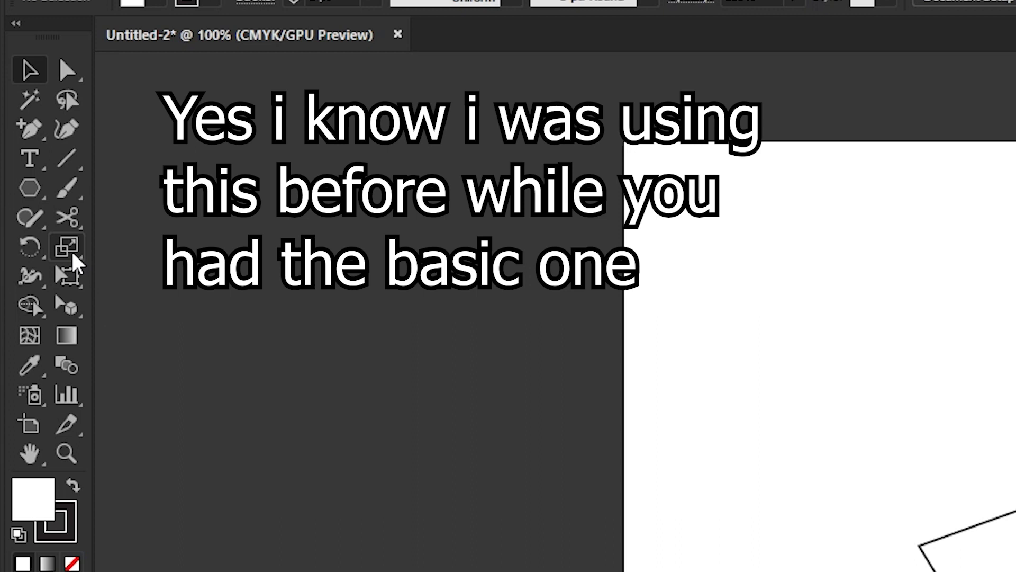
pyautogui.click(71, 248)
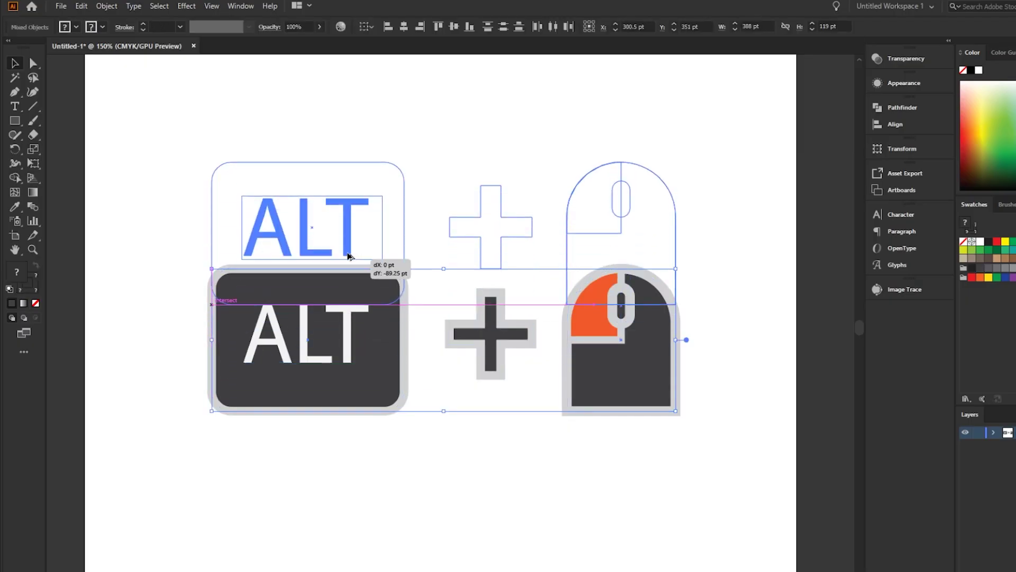
# Duplicate the ALT + mouse artwork above the original and place an offset copy of the key artwork
pyautogui.moveTo(347, 350); pyautogui.dragTo(350, 184)
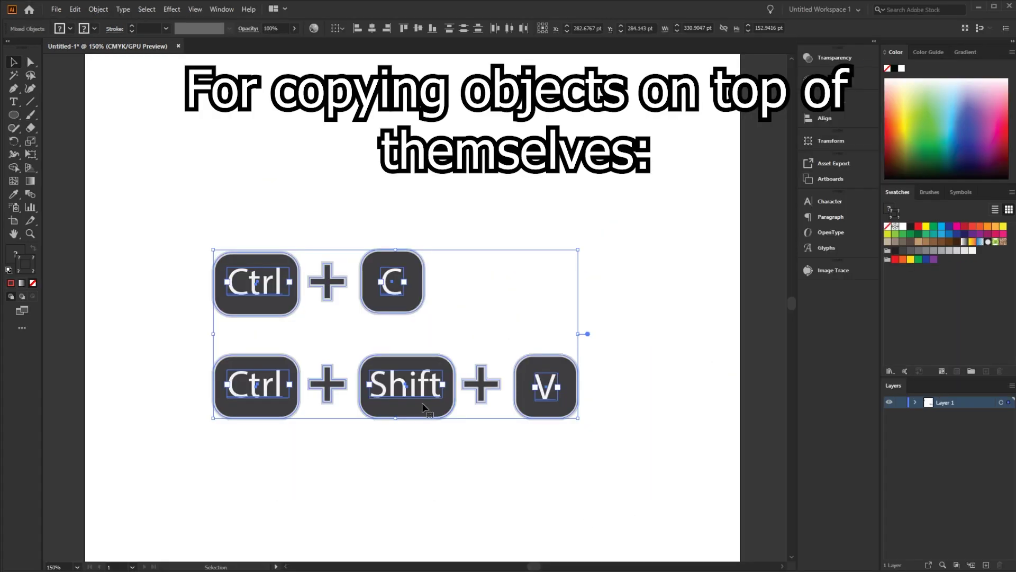
pyautogui.moveTo(416, 411); pyautogui.dragTo(454, 511)
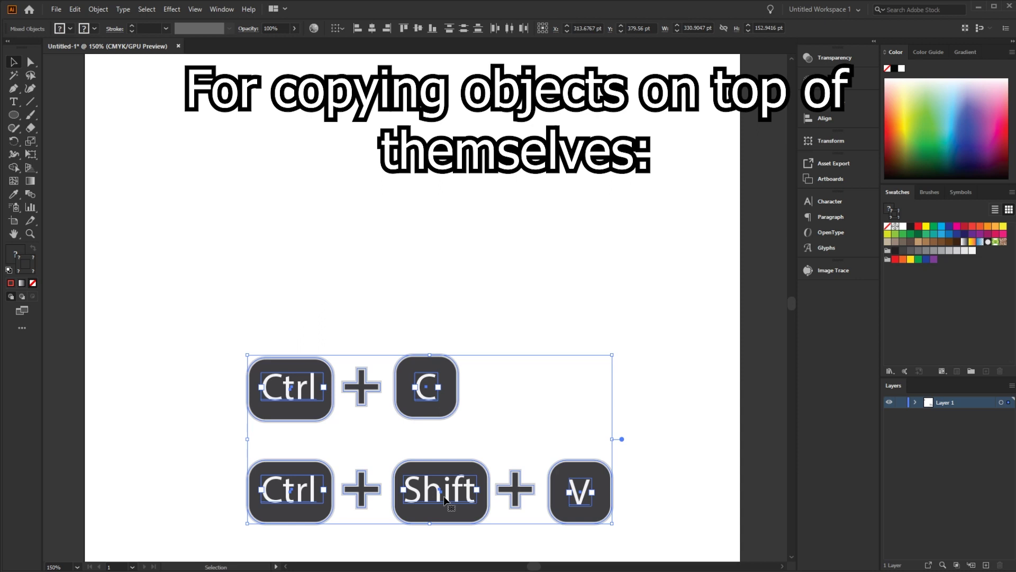
pyautogui.hotkey('ctrl', 'z')
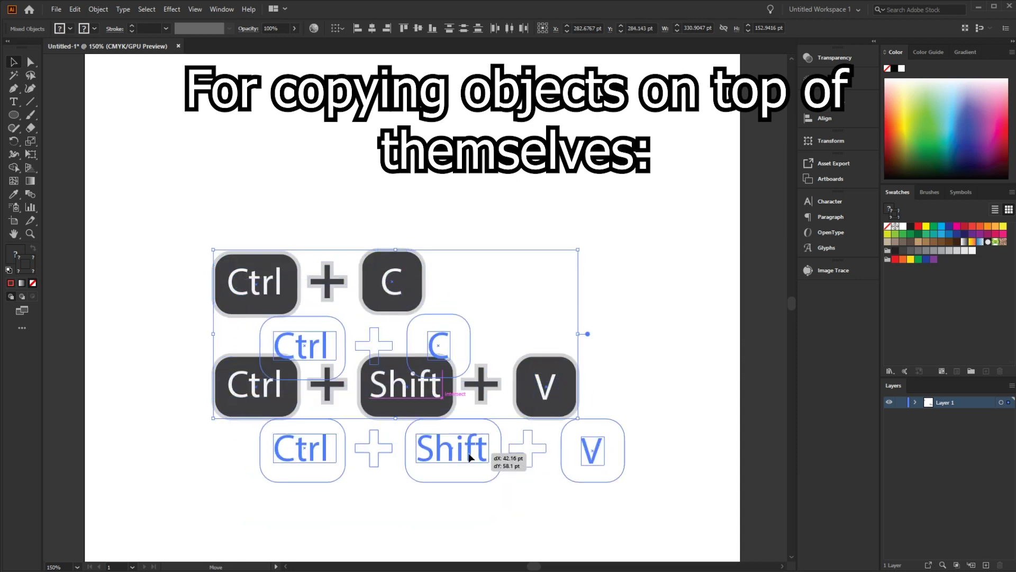
pyautogui.keyDown('alt'); pyautogui.moveTo(431, 421); pyautogui.dragTo(461, 402); pyautogui.keyUp('alt')
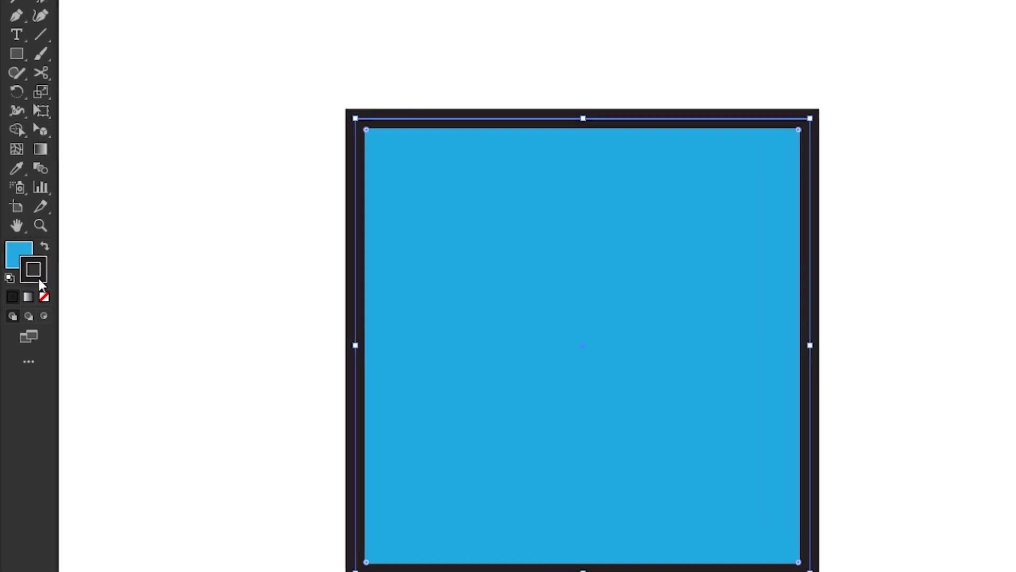
# Recolour the square's outline from yellow to brown to dark blue
pyautogui.click(49, 289)
pyautogui.click(926, 227)
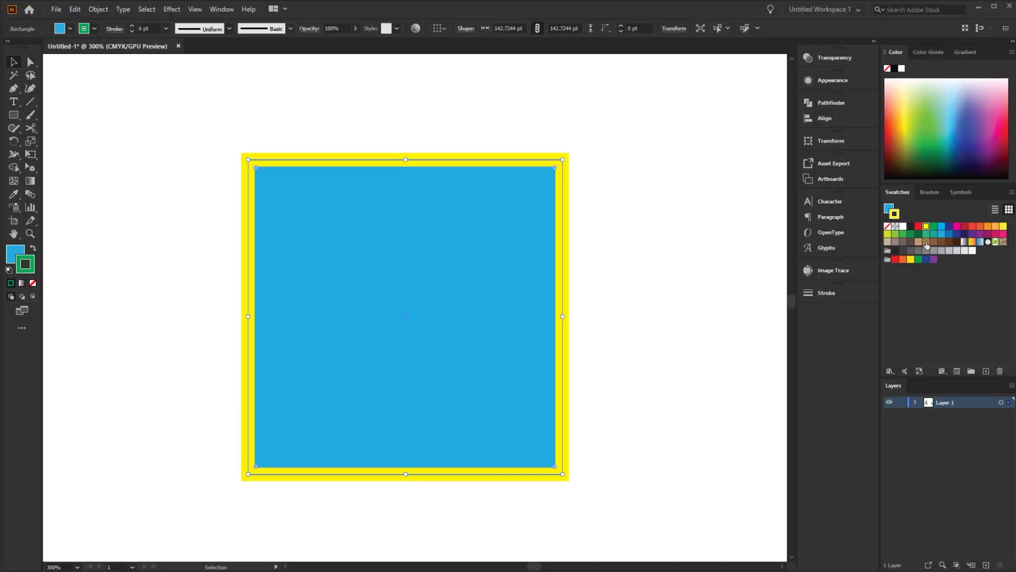
pyautogui.click(957, 242)
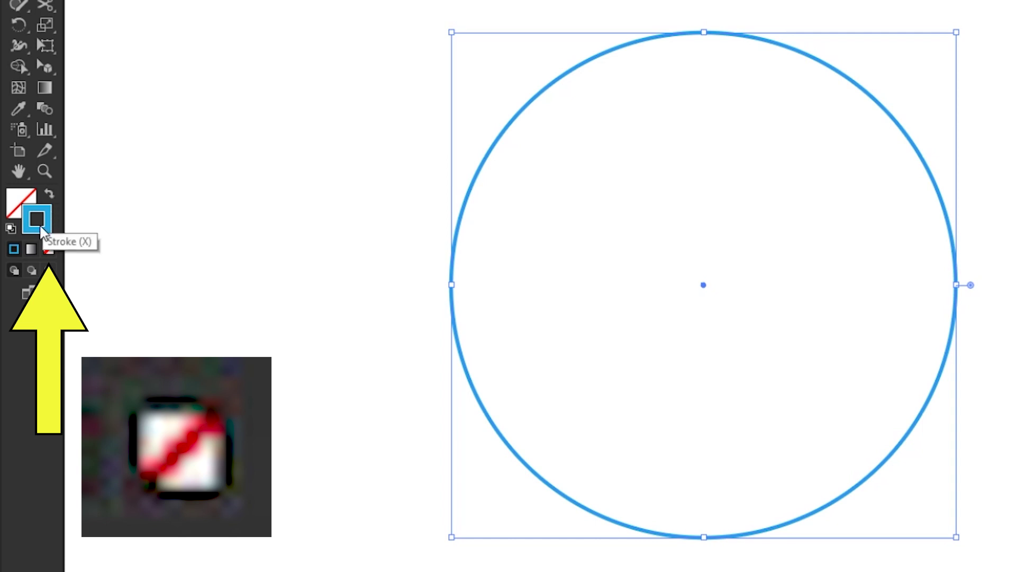
# Swap the circle's fill and stroke with Shift+X, then set its stroke to None
pyautogui.hotkey('shift', 'x')
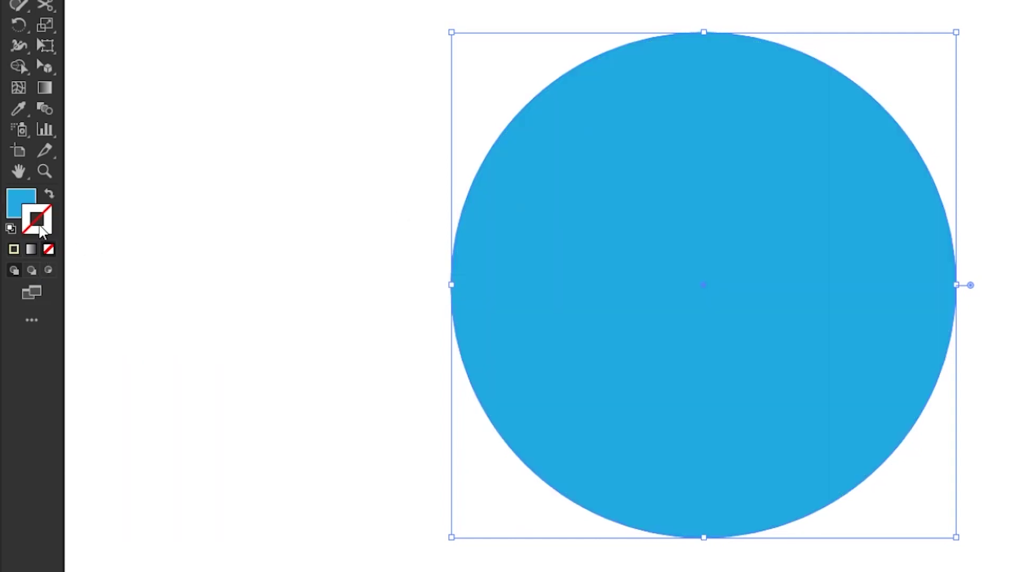
pyautogui.hotkey('shift', 'x')
pyautogui.click(49, 250)
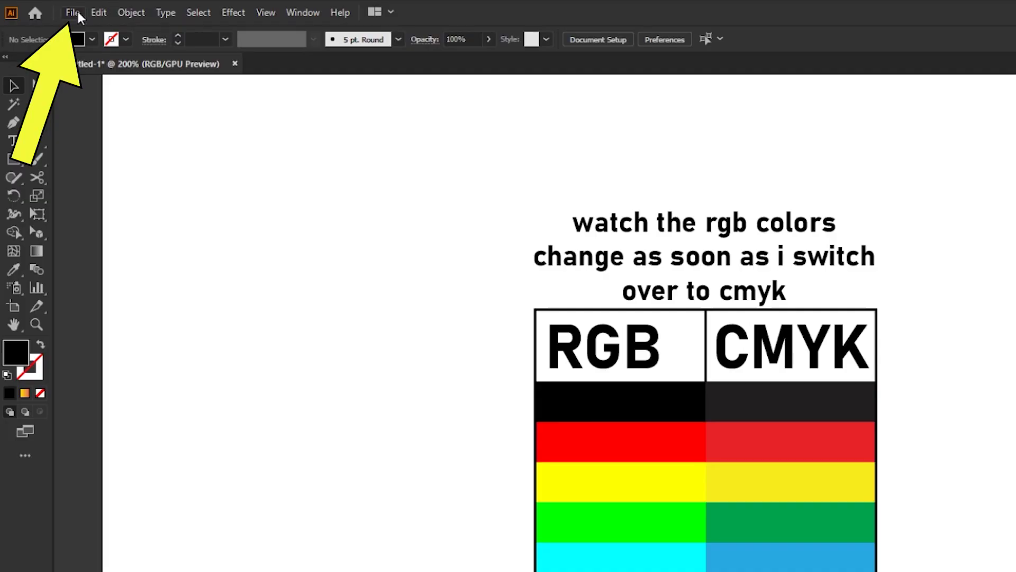
# Generate four new palettes in Coolors by pressing Space repeatedly
pyautogui.click(73, 12)
pyautogui.moveTo(198, 219)
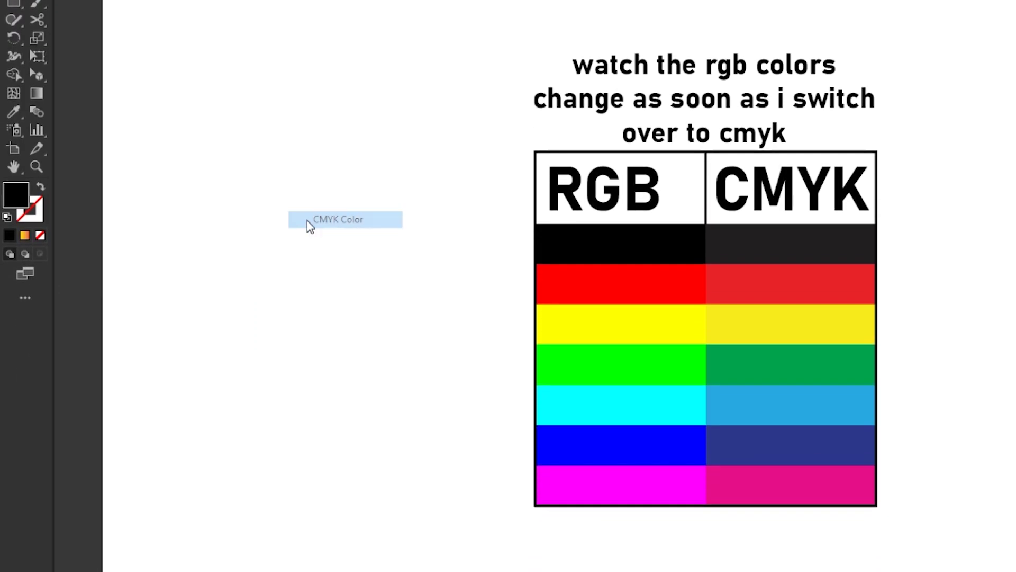
pyautogui.press('space')
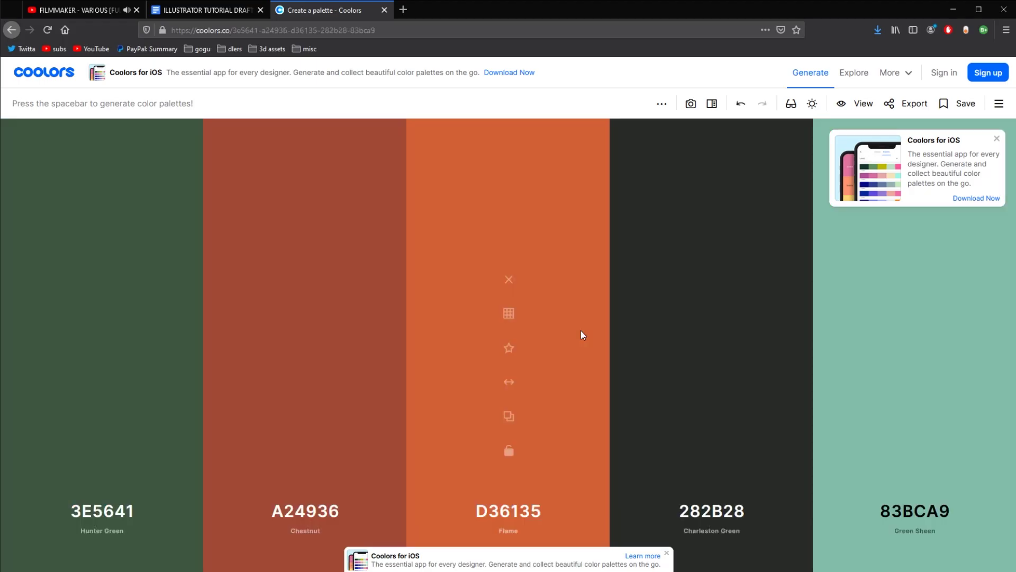
pyautogui.press('space')
pyautogui.press('space')
pyautogui.press('space')
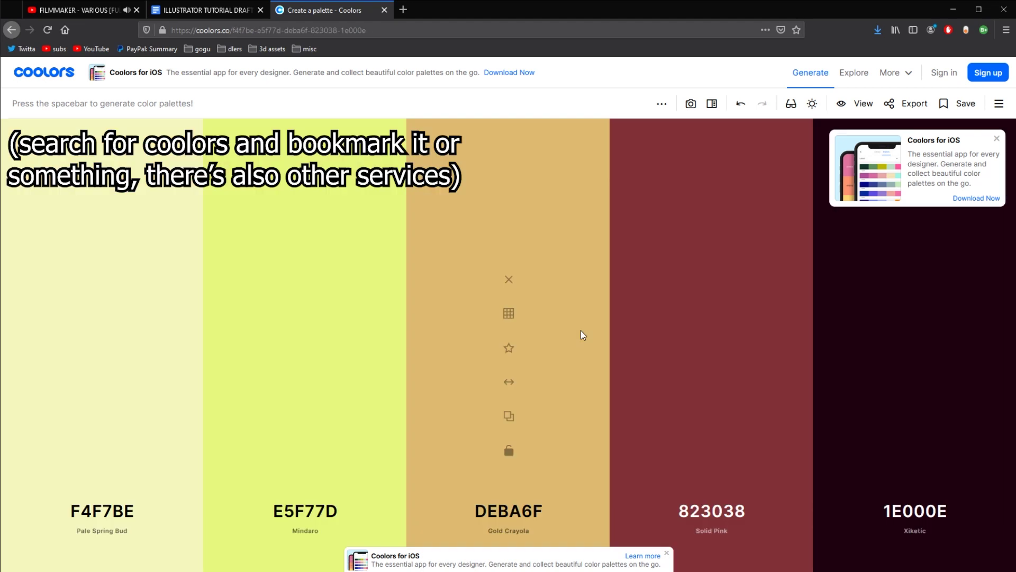
pyautogui.press('space')
pyautogui.press('space')
pyautogui.press('space')
pyautogui.press('space')
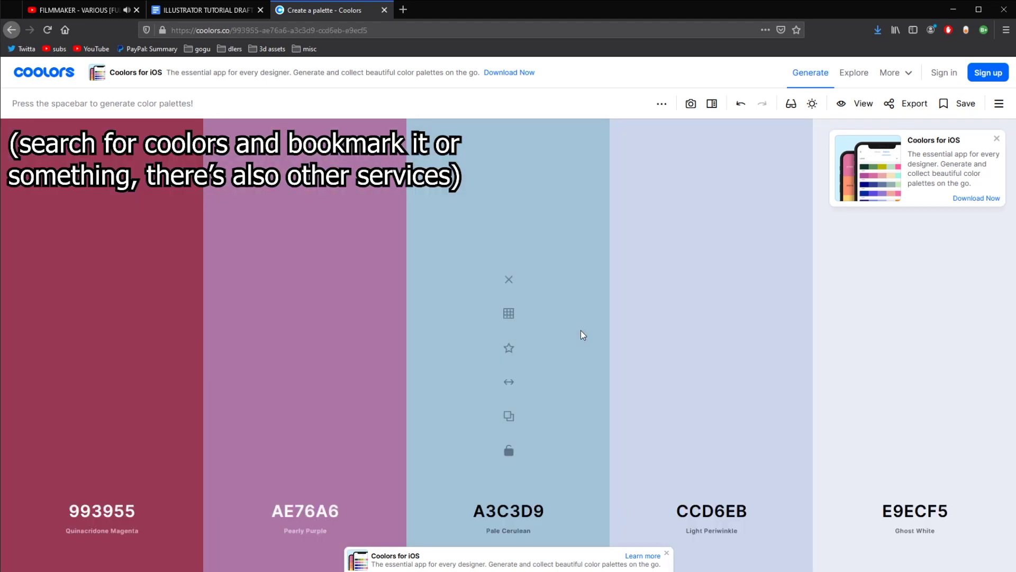
pyautogui.press('space')
pyautogui.press('space')
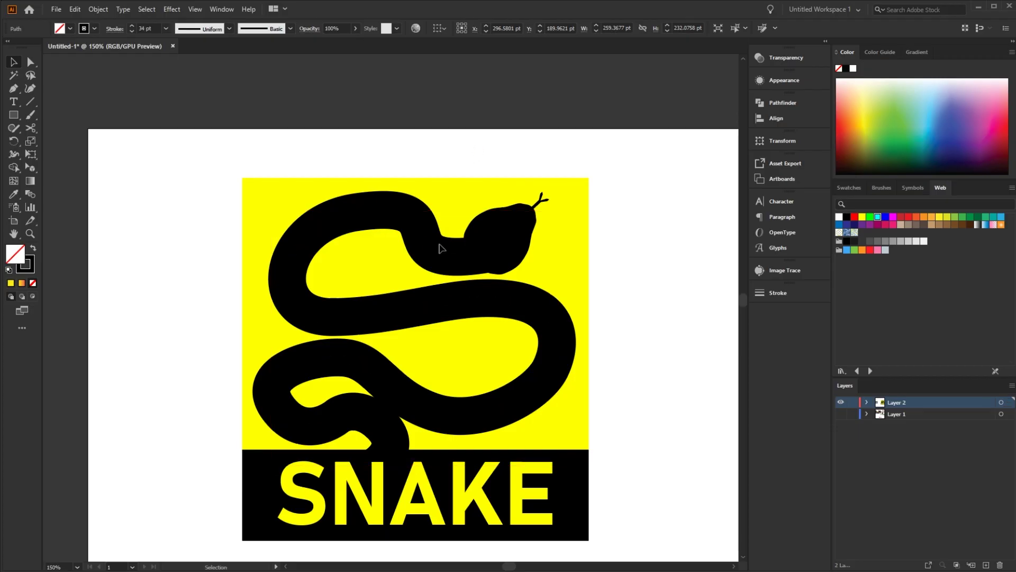
# Convert the snake's stroke into a filled shape with Outline Stroke
pyautogui.click(446, 265)
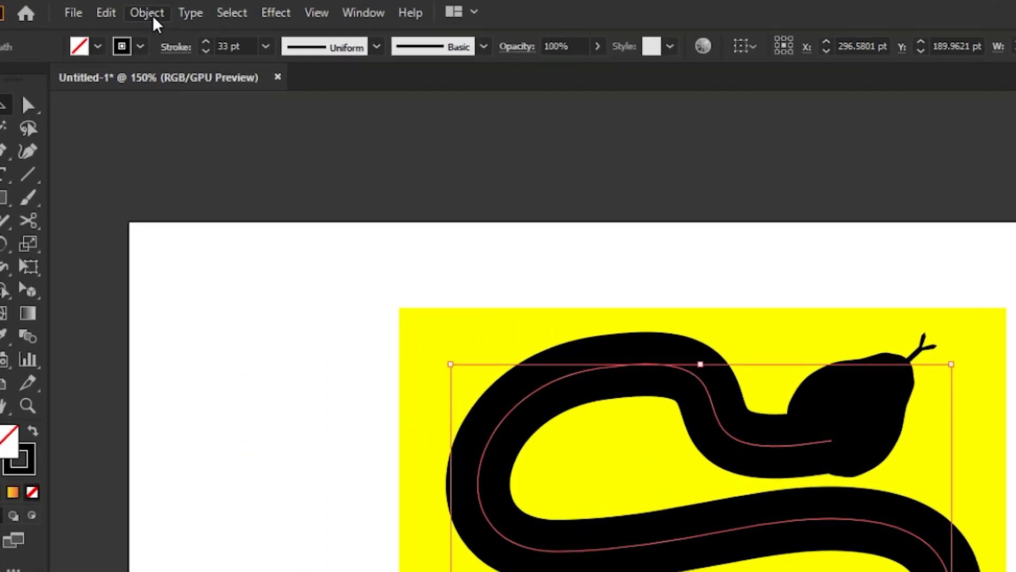
pyautogui.click(97, 9)
pyautogui.click(545, 381)
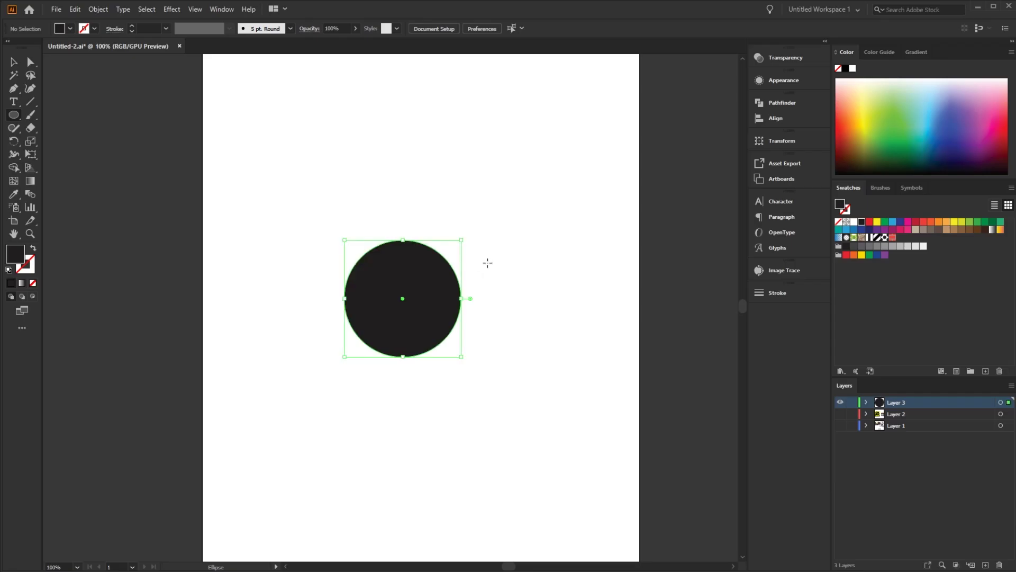
# Unite the three circles into a Mickey silhouette with Pathfinder
pyautogui.click(787, 102)
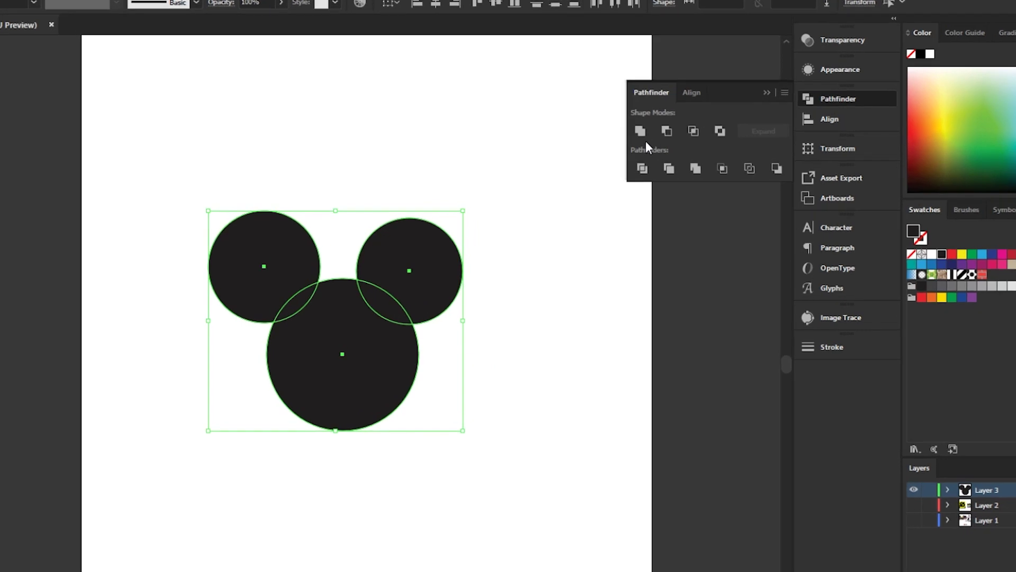
pyautogui.click(642, 132)
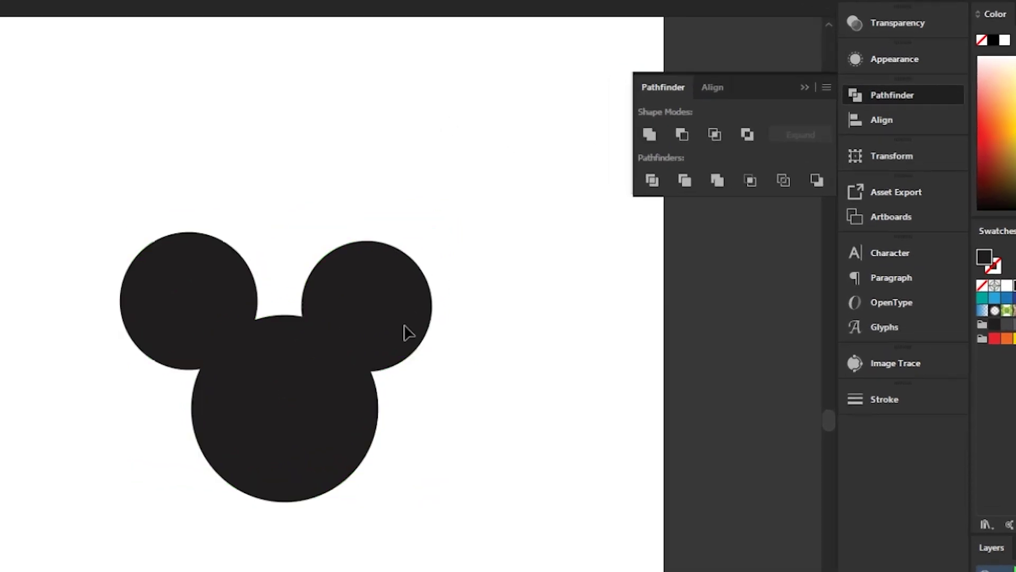
pyautogui.moveTo(405, 332); pyautogui.dragTo(535, 196)
pyautogui.moveTo(390, 404); pyautogui.dragTo(469, 302)
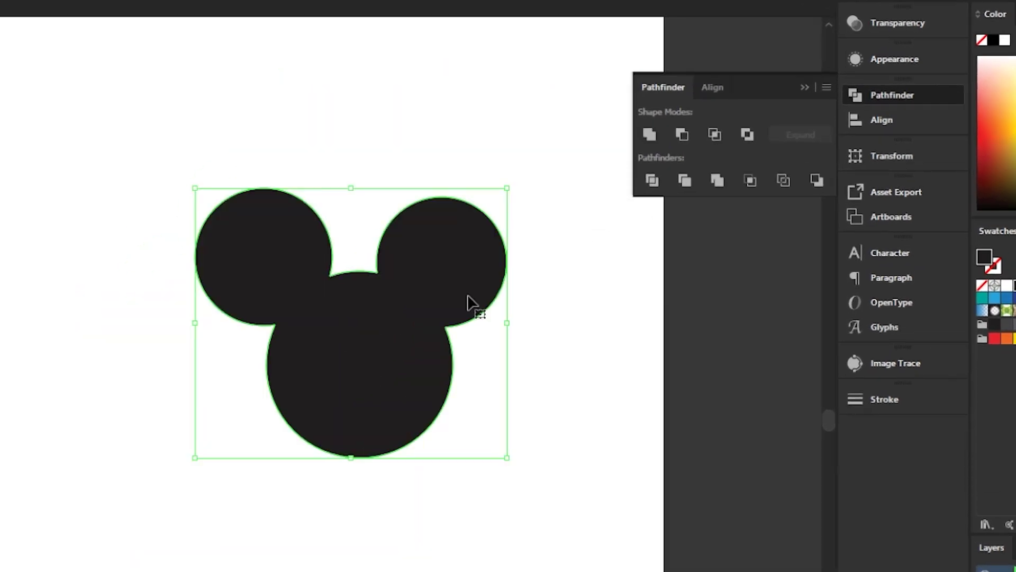
# Minus Front a rectangle from the silhouette and two red circles from the black square
pyautogui.moveTo(125, 415); pyautogui.dragTo(563, 461)
pyautogui.click(450, 533)
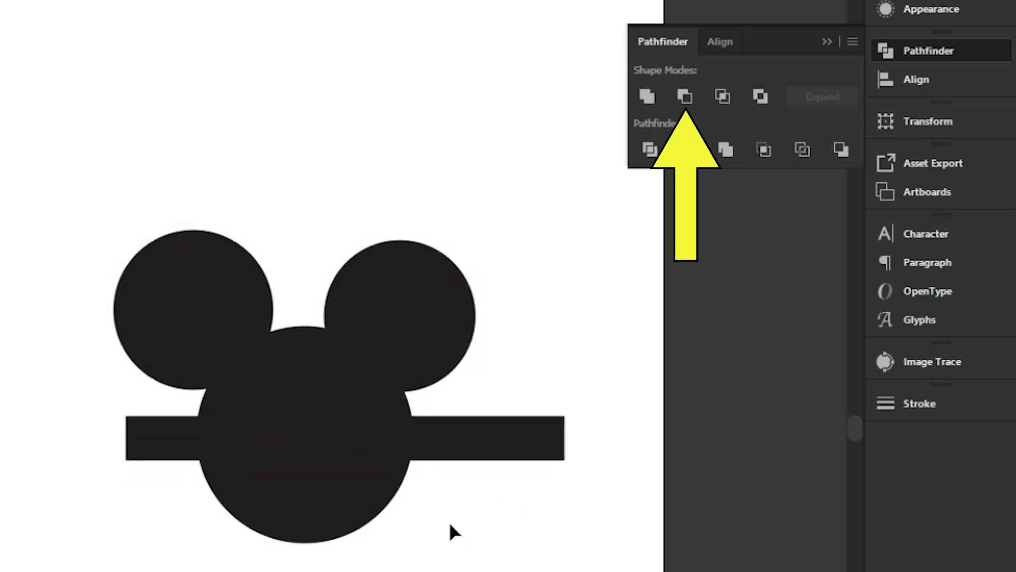
pyautogui.hotkey('ctrl', 'a')
pyautogui.click(688, 98)
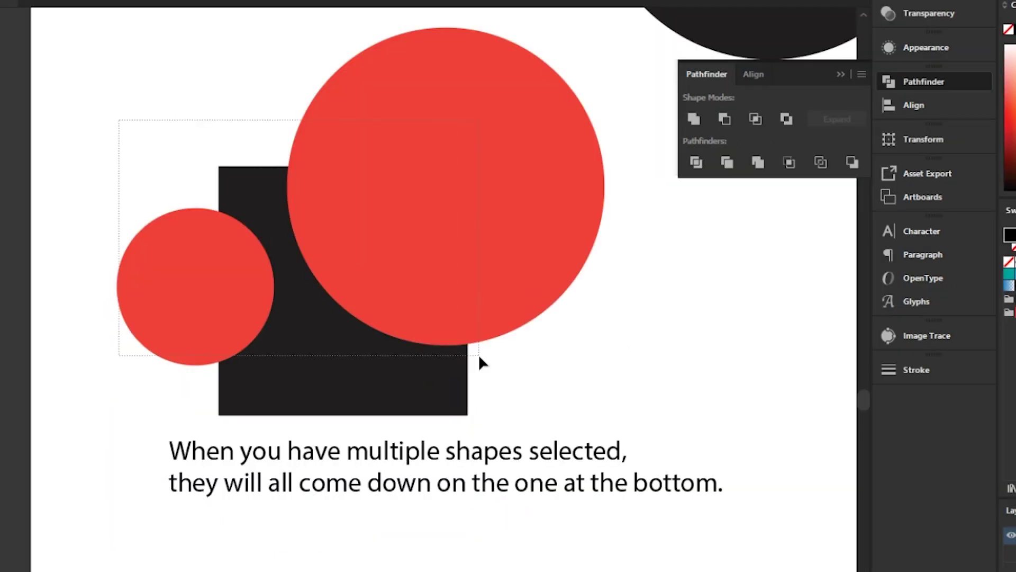
pyautogui.moveTo(119, 121); pyautogui.dragTo(479, 356)
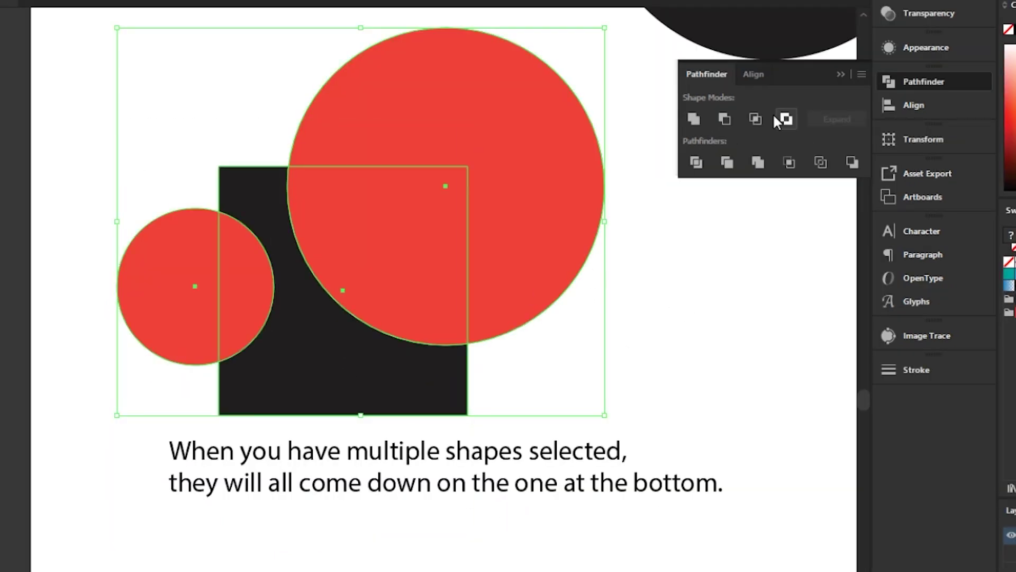
pyautogui.click(724, 120)
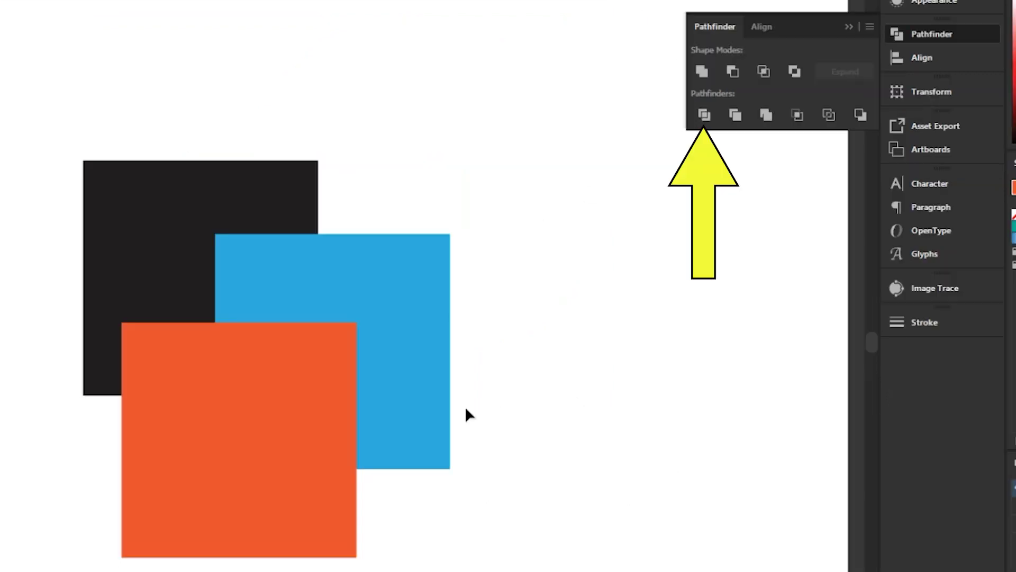
# Divide the three overlapping squares, ungroup the pieces, and delete the extra stripe pieces
pyautogui.moveTo(185, 244); pyautogui.dragTo(187, 241)
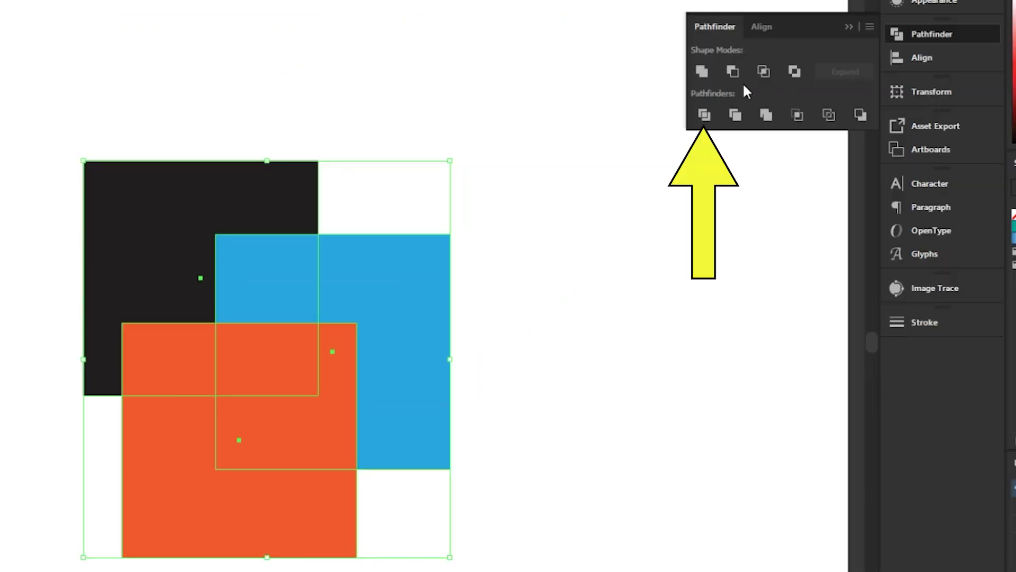
pyautogui.click(704, 117)
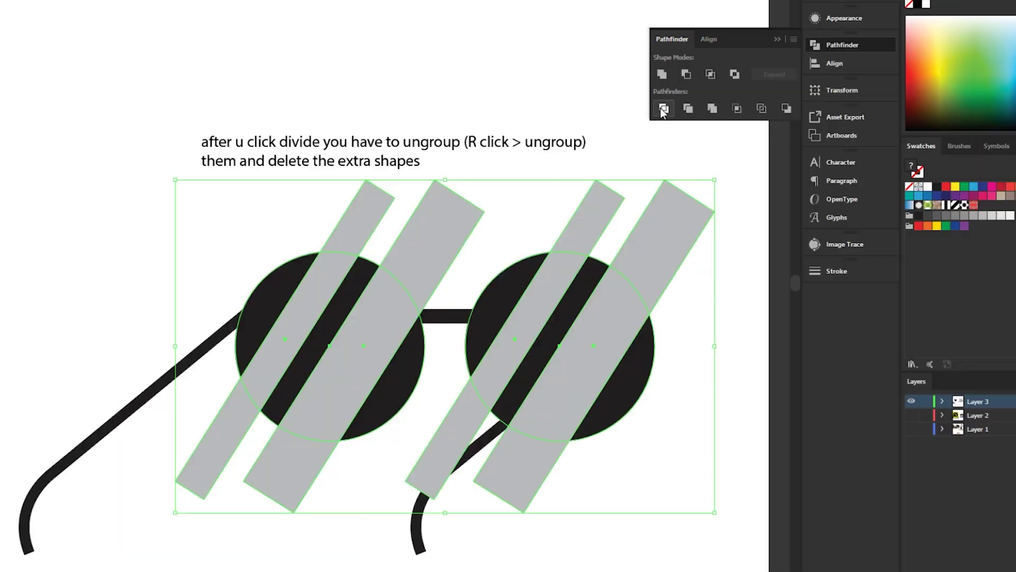
pyautogui.rightClick(517, 337)
pyautogui.click(569, 449)
pyautogui.press('Delete')
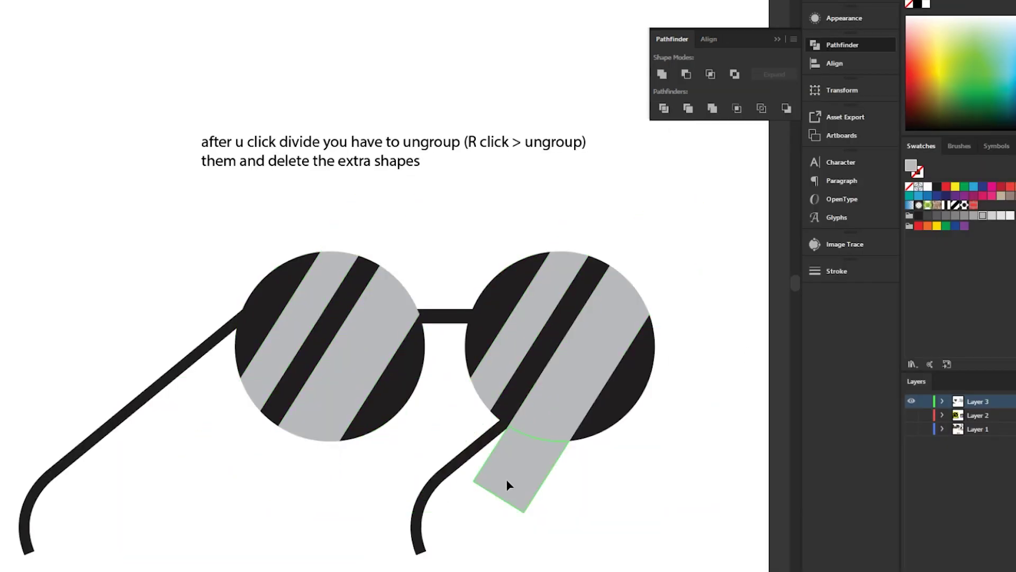
pyautogui.press('Delete')
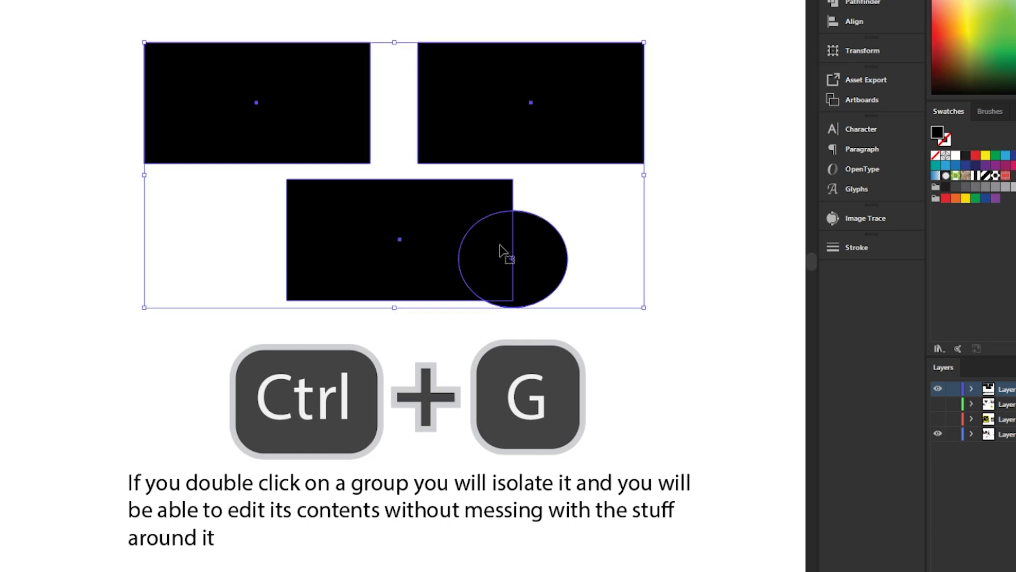
# Ungroup the rectangles and circle, move the lower rectangle left, then regroup
pyautogui.rightClick(307, 127)
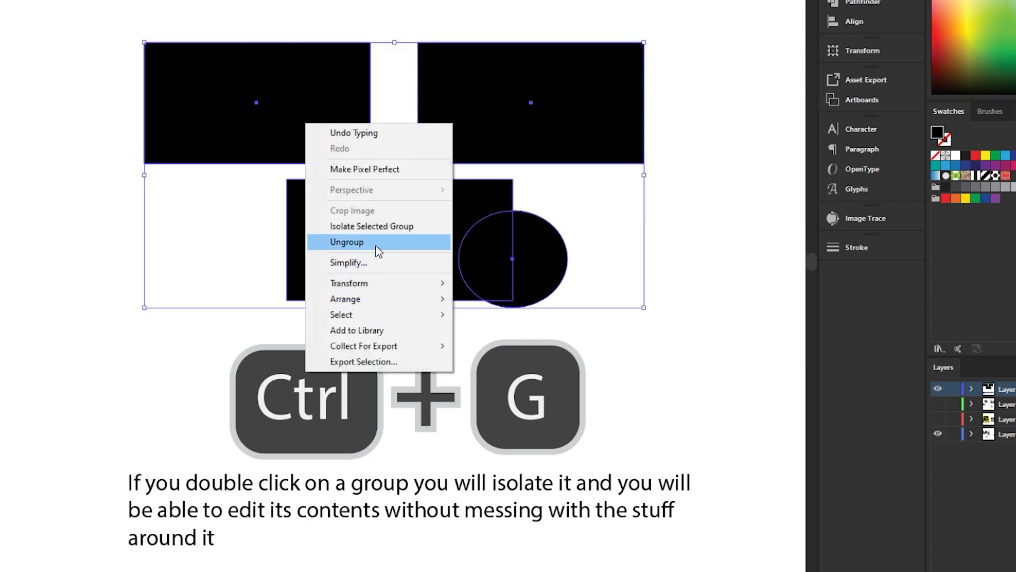
pyautogui.click(376, 246)
pyautogui.moveTo(310, 243)
pyautogui.mouseDown()
pyautogui.moveTo(241, 268)
pyautogui.moveTo(381, 200)
pyautogui.mouseUp()
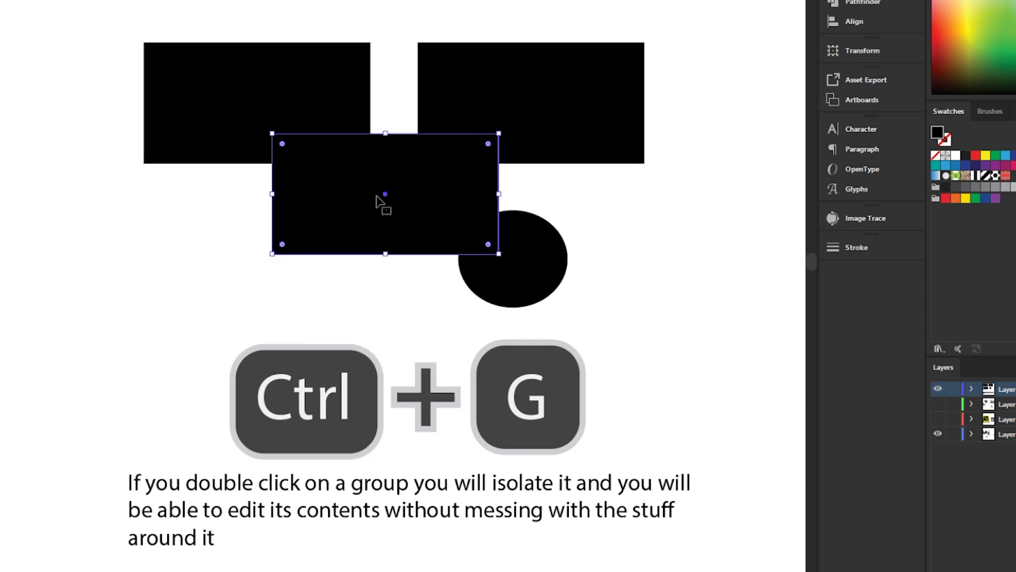
pyautogui.hotkey('ctrl', 'a')
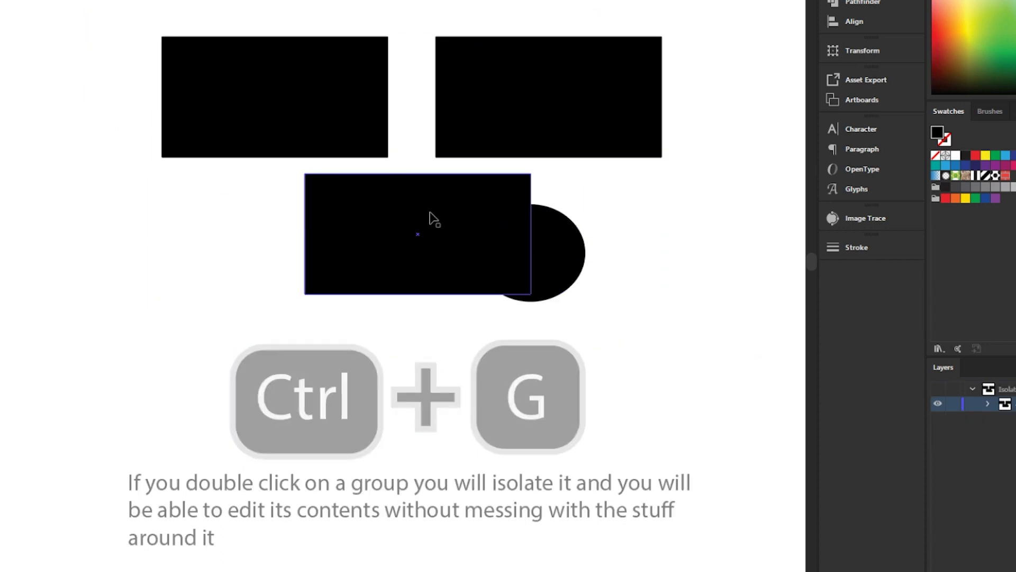
# Reselect the rectangle, circle and all shapes, and move them together
pyautogui.click(72, 159)
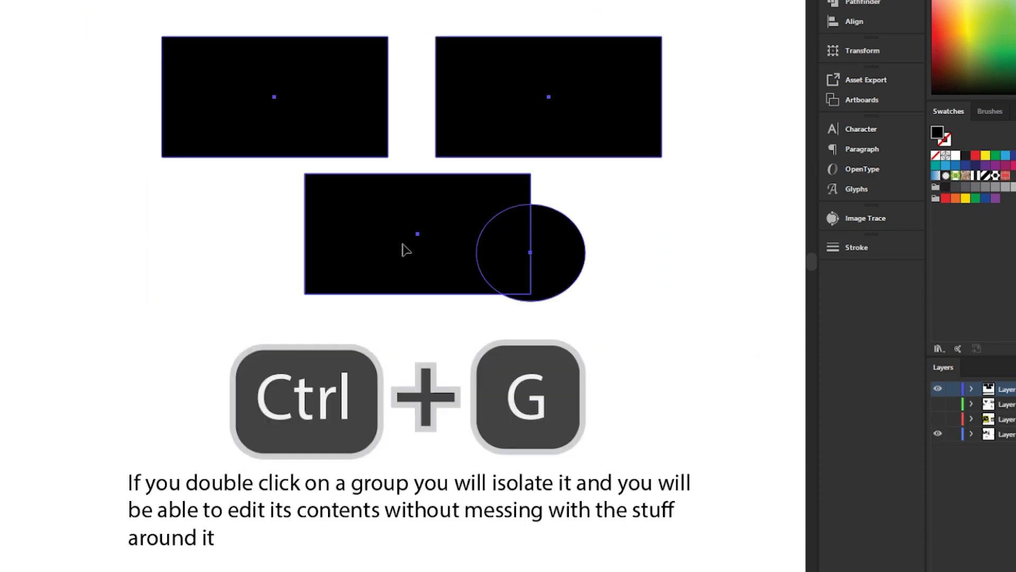
pyautogui.click(481, 278)
pyautogui.click(549, 282)
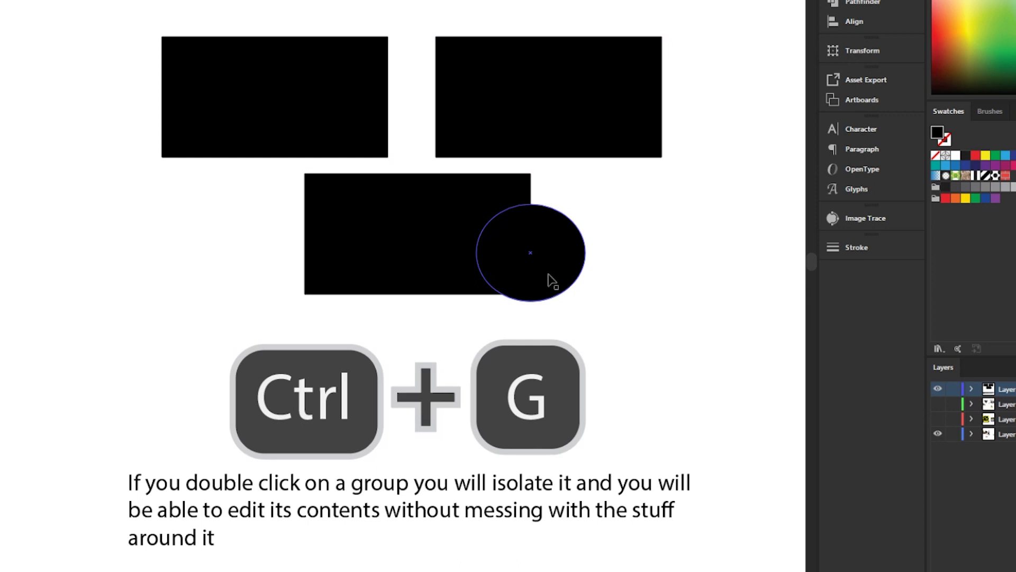
pyautogui.hotkey('ctrl', 'a')
pyautogui.moveTo(641, 313); pyautogui.dragTo(368, 226)
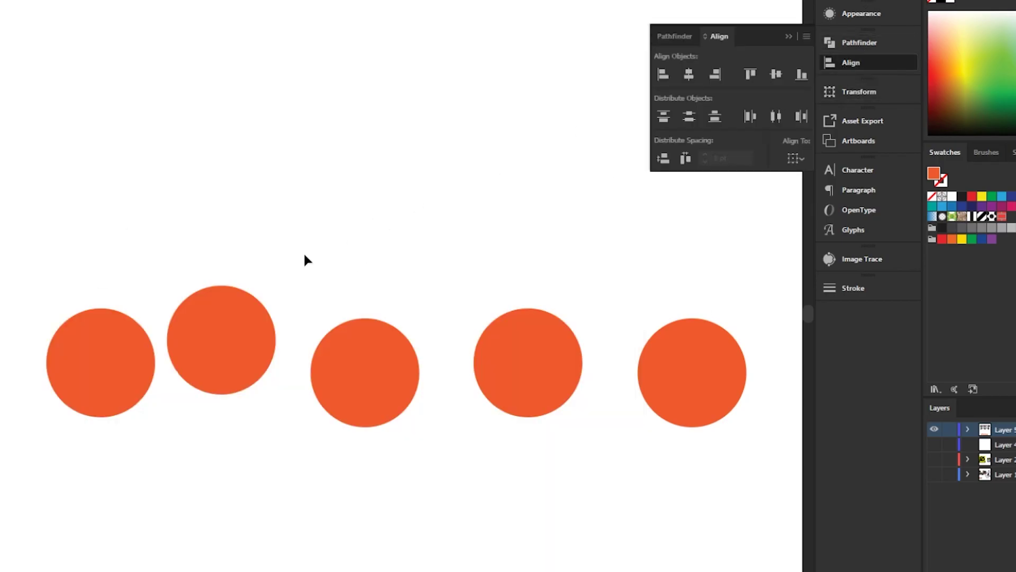
# Select the five orange circles, then apply Vertical Align Center and Horizontal Distribute Center
pyautogui.moveTo(79, 277); pyautogui.dragTo(748, 407)
pyautogui.click(775, 76)
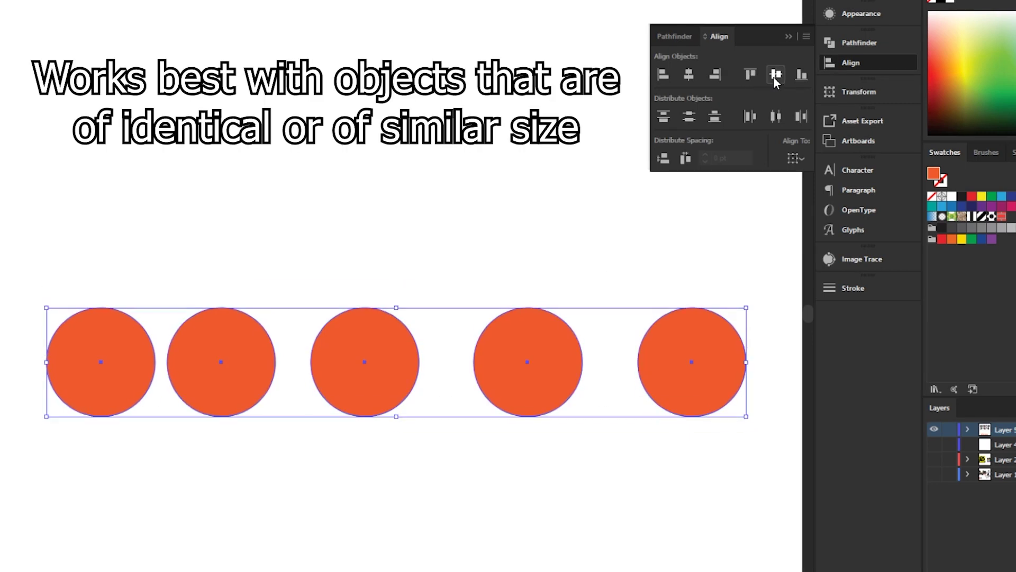
pyautogui.click(777, 117)
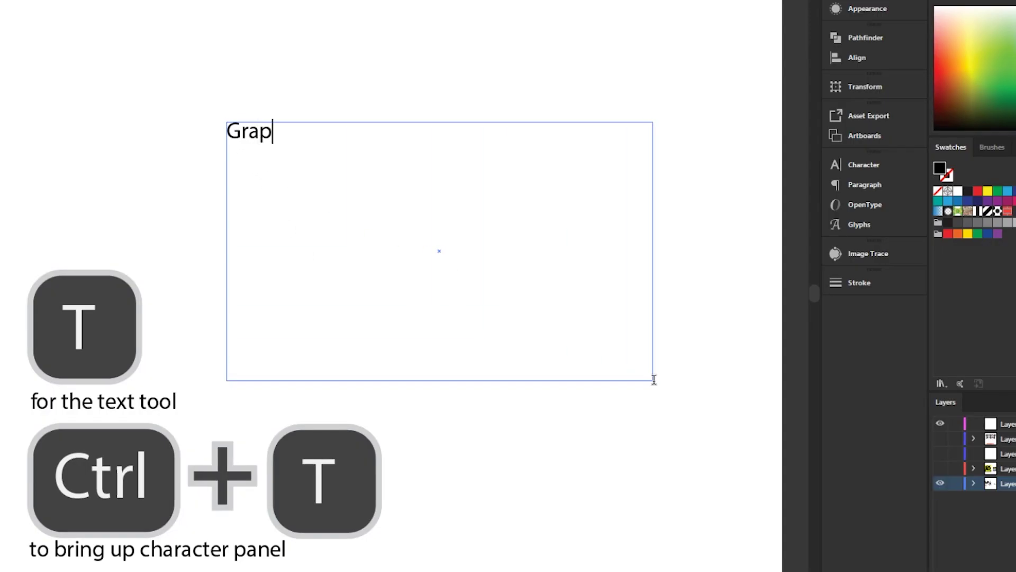
# Select the 'Graphic design is my passion' text, open Character settings, and start a new point-text line
pyautogui.hotkey('ctrl', 'a')
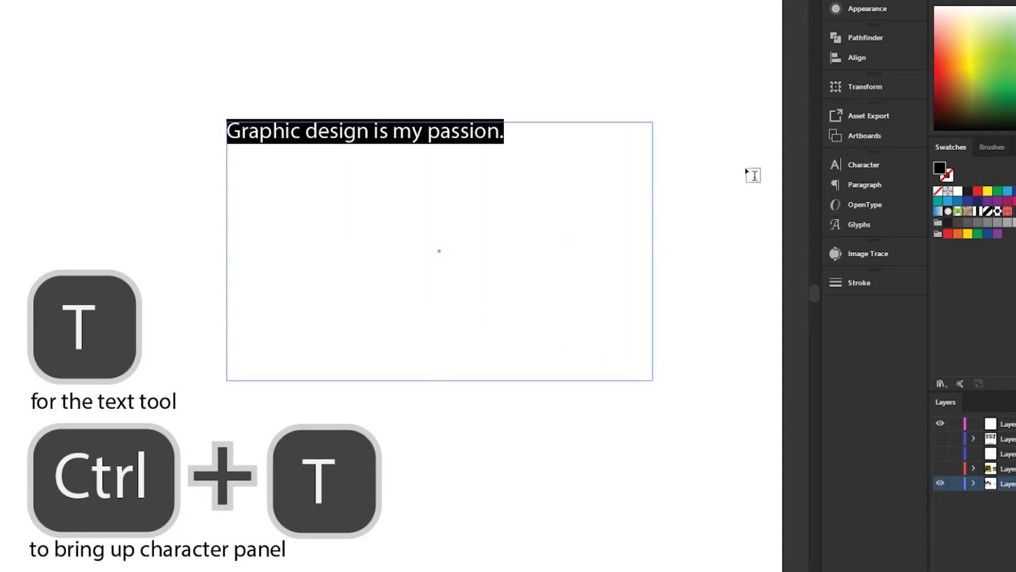
pyautogui.hotkey('ctrl', 't')
pyautogui.click(162, 163)
pyautogui.write('click')
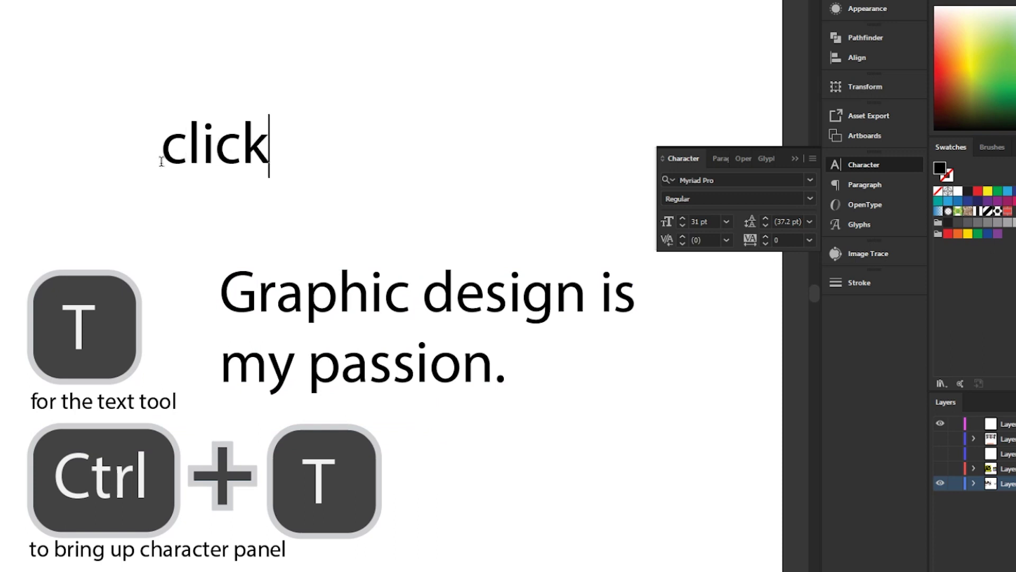
pyautogui.write('ing once works')
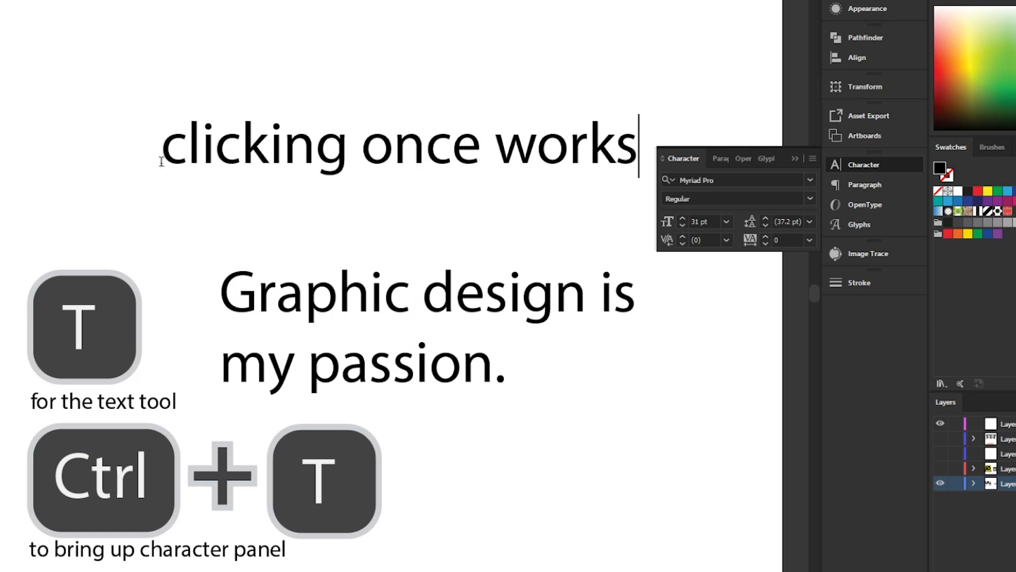
# Convert the 'clicking once also works' text to outlines with Create Outlines, then deselect it
pyautogui.click(343, 119)
pyautogui.rightClick(318, 121)
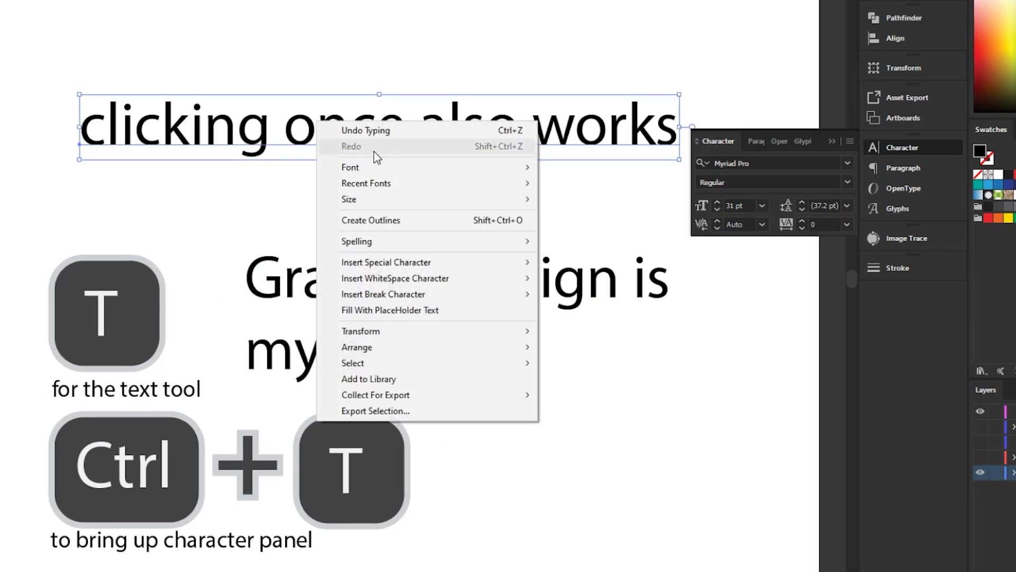
pyautogui.click(405, 223)
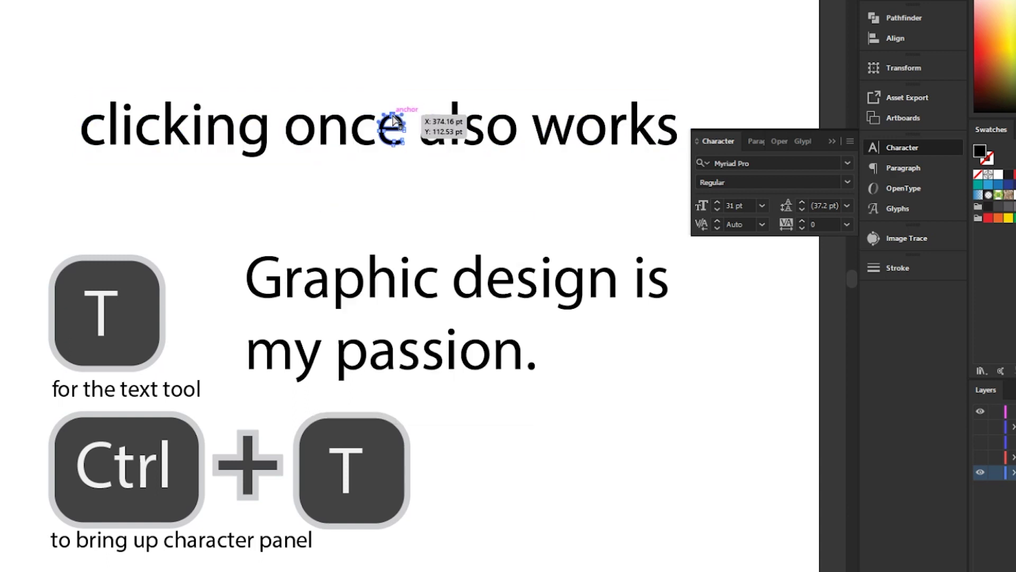
pyautogui.click(394, 119)
pyautogui.click(469, 83)
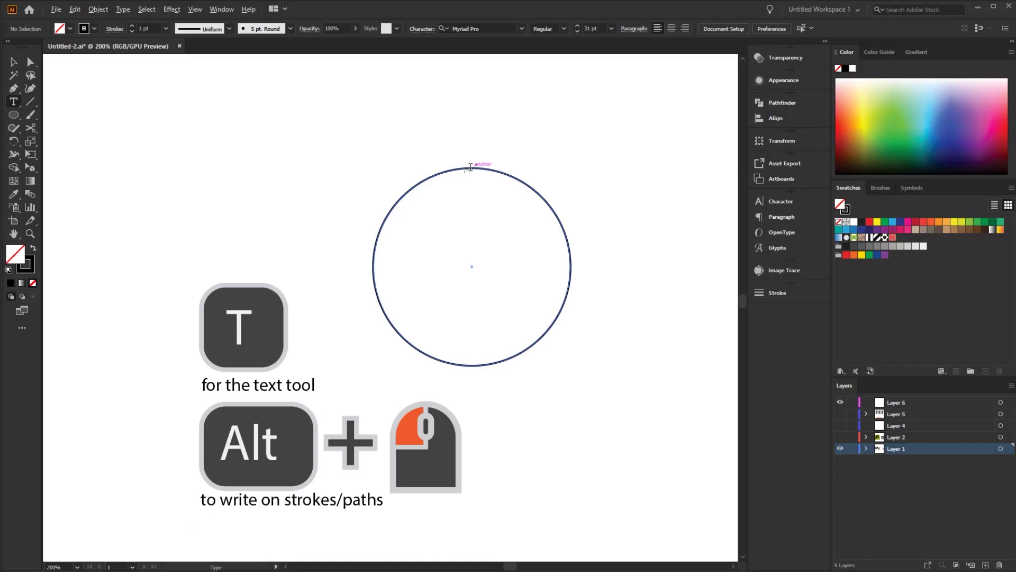
# Type 'I can write on circles' along the circle and enable Flip in Type on a Path Options
pyautogui.keyDown('alt'); pyautogui.click(471, 166); pyautogui.keyUp('alt')
pyautogui.write('I')
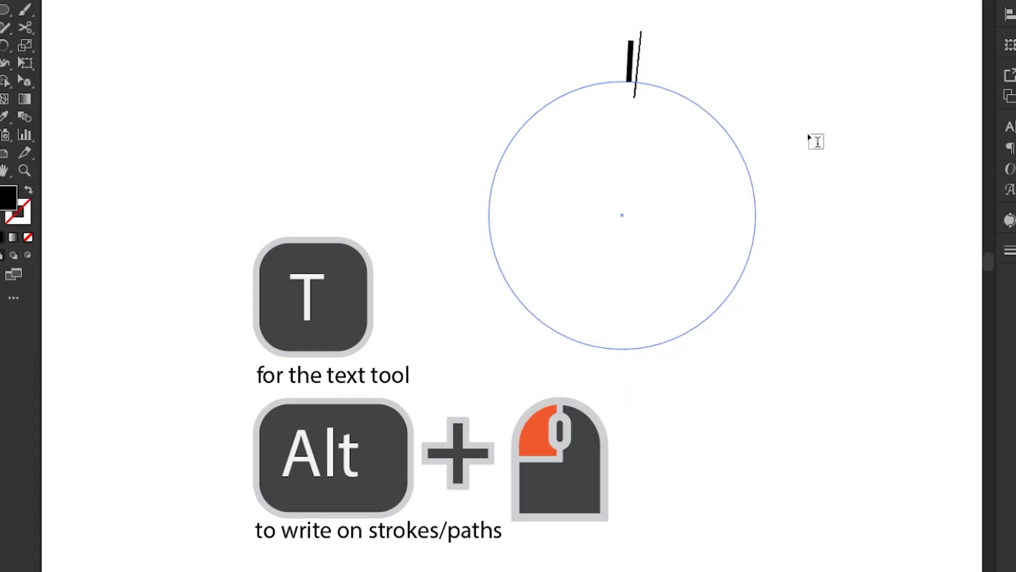
pyautogui.write(' can weite')
pyautogui.press('BackSpace')
pyautogui.press('BackSpace')
pyautogui.press('BackSpace')
pyautogui.write('rite on c')
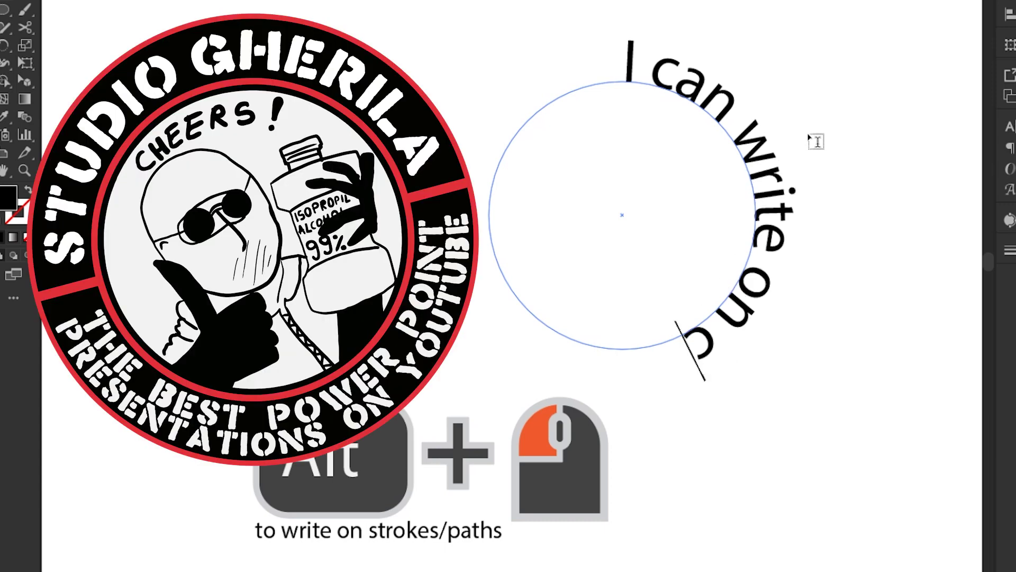
pyautogui.write('ircles')
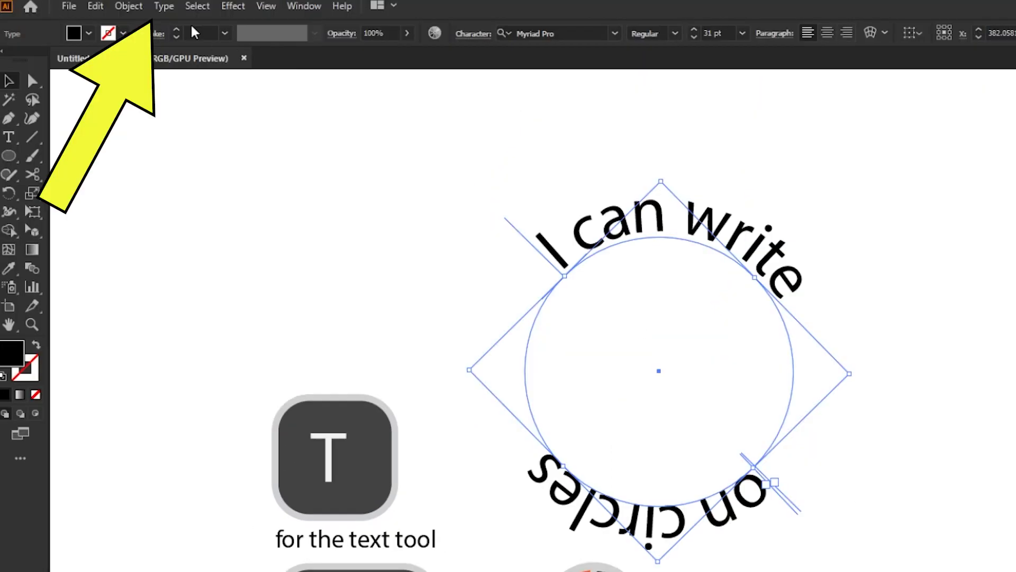
pyautogui.click(166, 8)
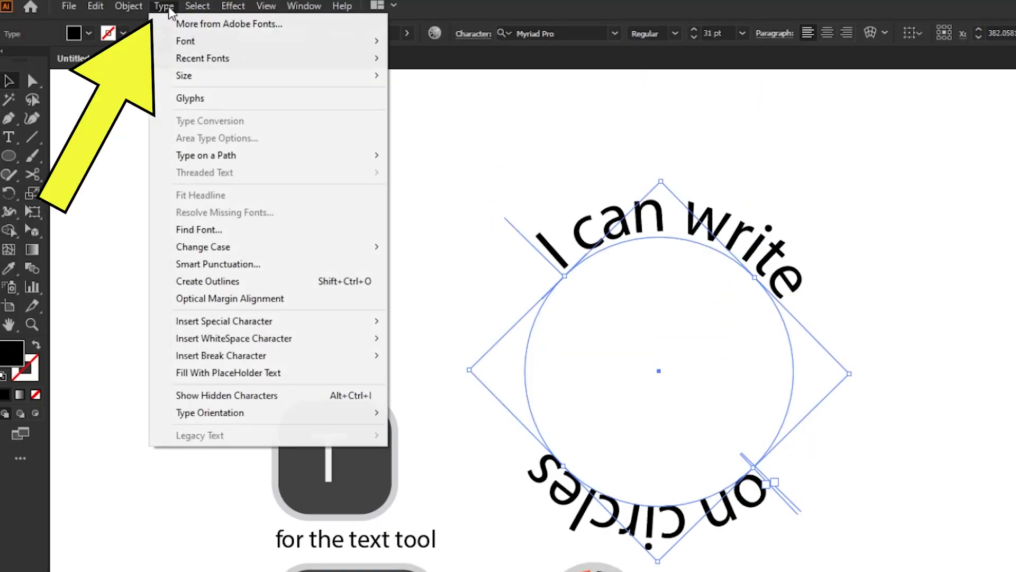
pyautogui.click(469, 249)
pyautogui.click(405, 258)
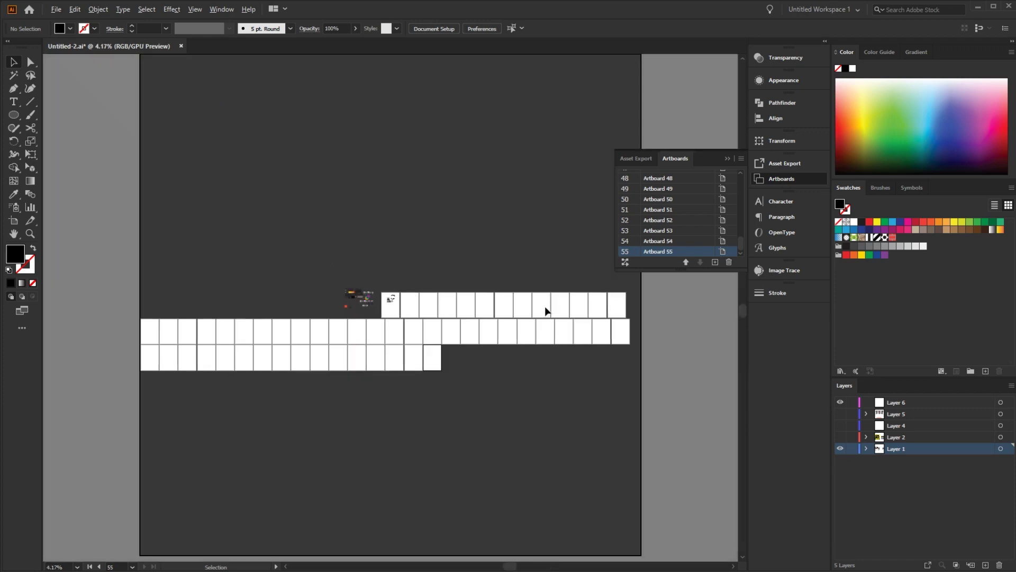
# Rearrange all artboards from the Artboards panel menu and enlarge one artboard toward the lower right
pyautogui.click(741, 158)
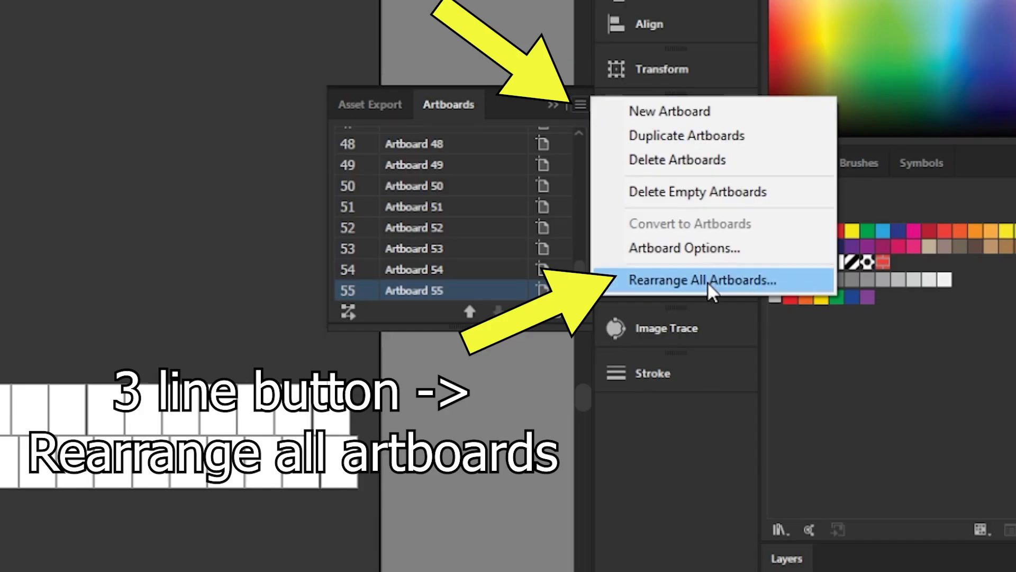
pyautogui.click(805, 251)
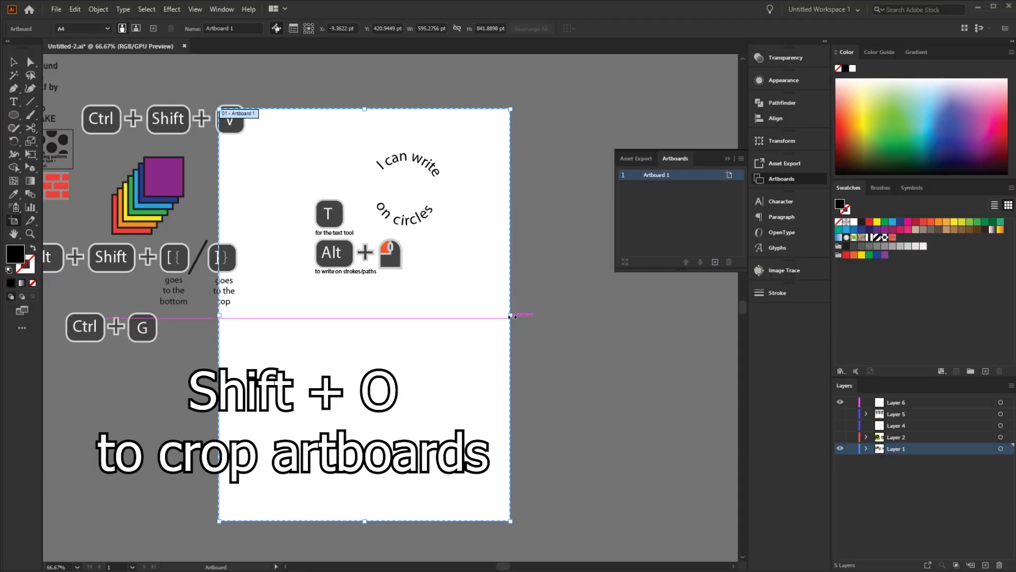
pyautogui.moveTo(527, 392); pyautogui.dragTo(587, 497)
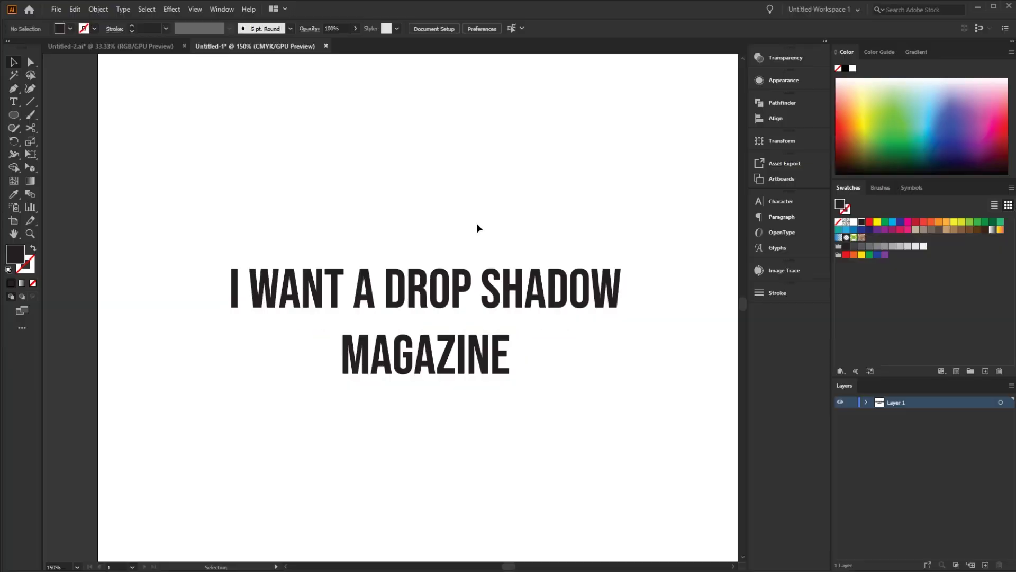
# Add a second fill to the magazine title in Appearance and make the top fill pink
pyautogui.click(475, 286)
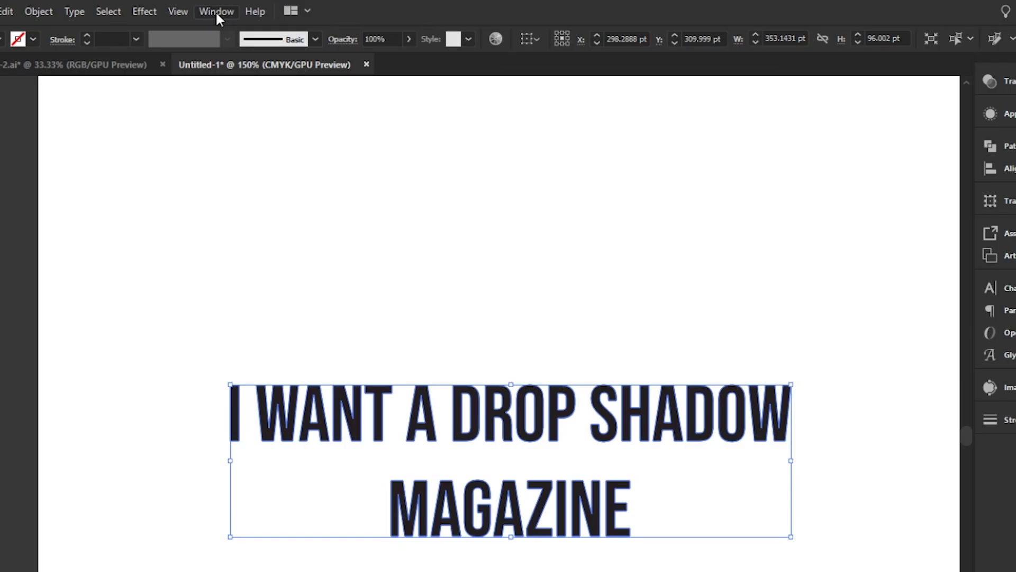
pyautogui.click(221, 9)
pyautogui.click(323, 203)
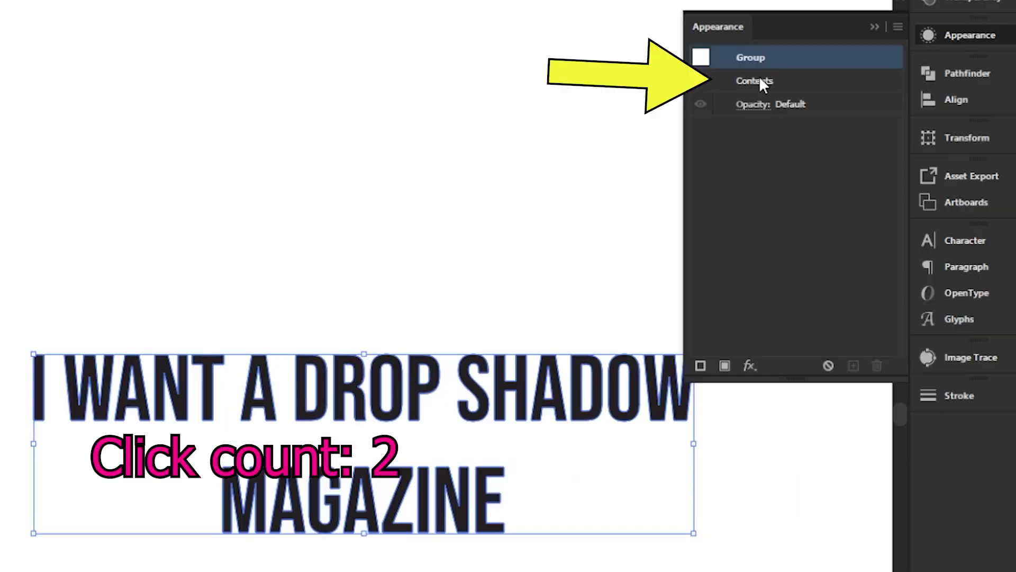
pyautogui.doubleClick(759, 78)
pyautogui.click(724, 366)
pyautogui.click(800, 104)
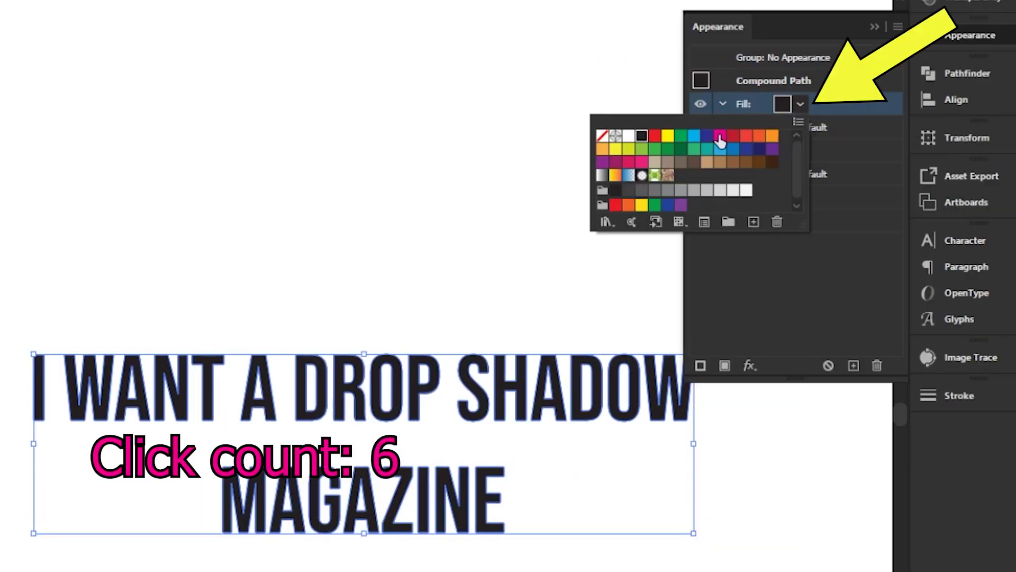
pyautogui.click(717, 137)
# Apply a Transform effect to the lower dark fill with 300 copies and a downward offset
pyautogui.click(816, 197)
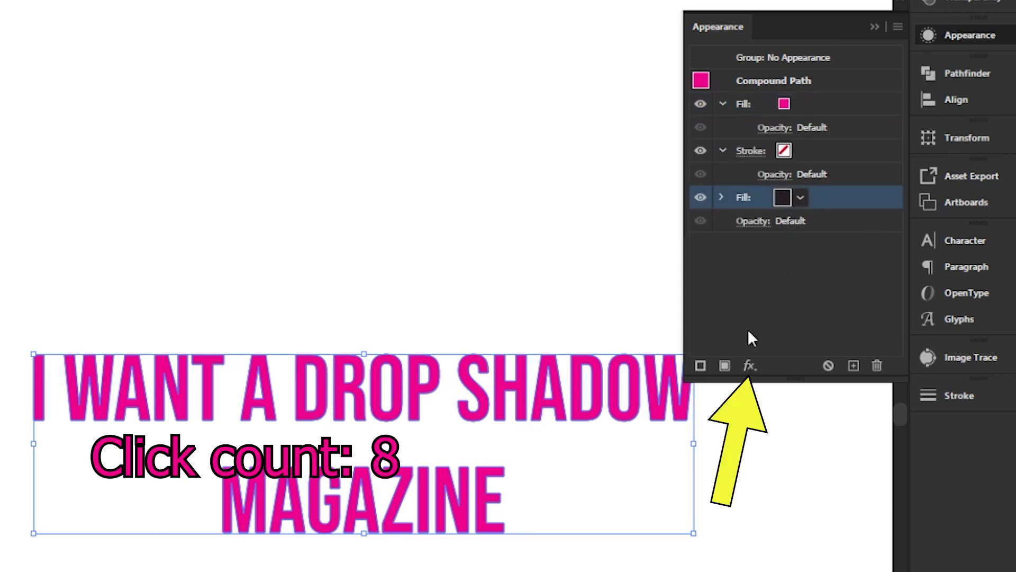
pyautogui.click(749, 366)
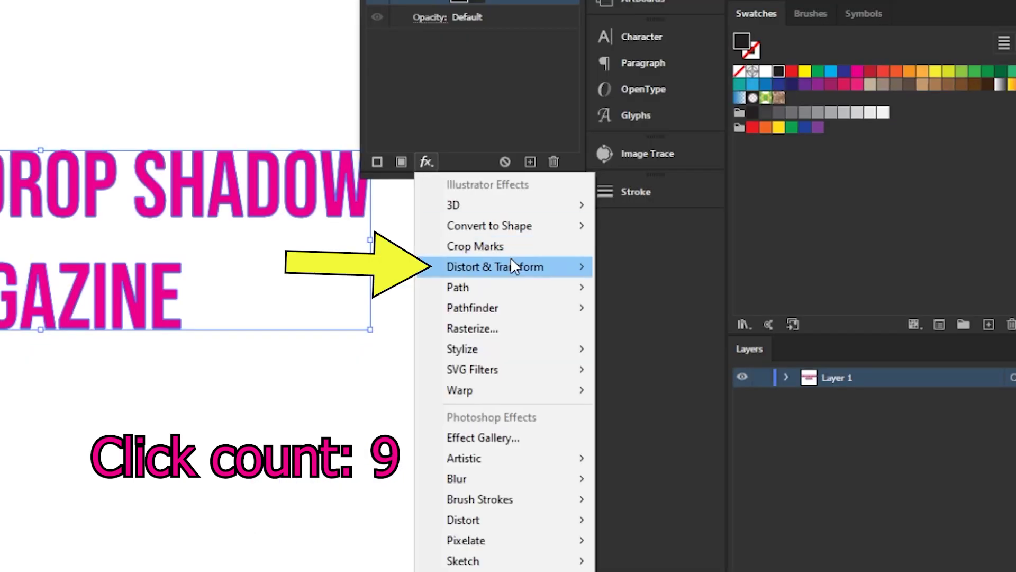
pyautogui.click(508, 267)
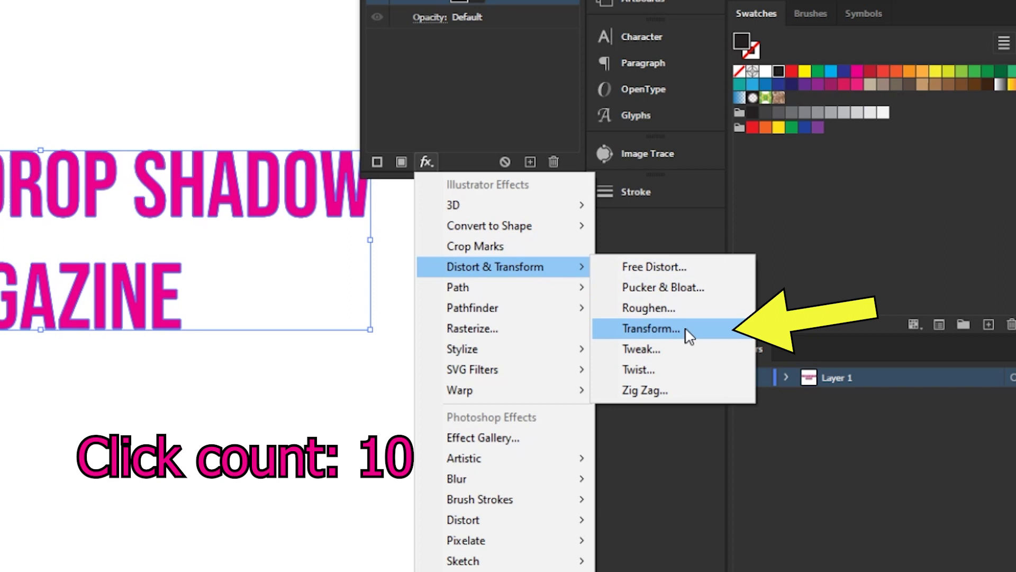
pyautogui.click(652, 327)
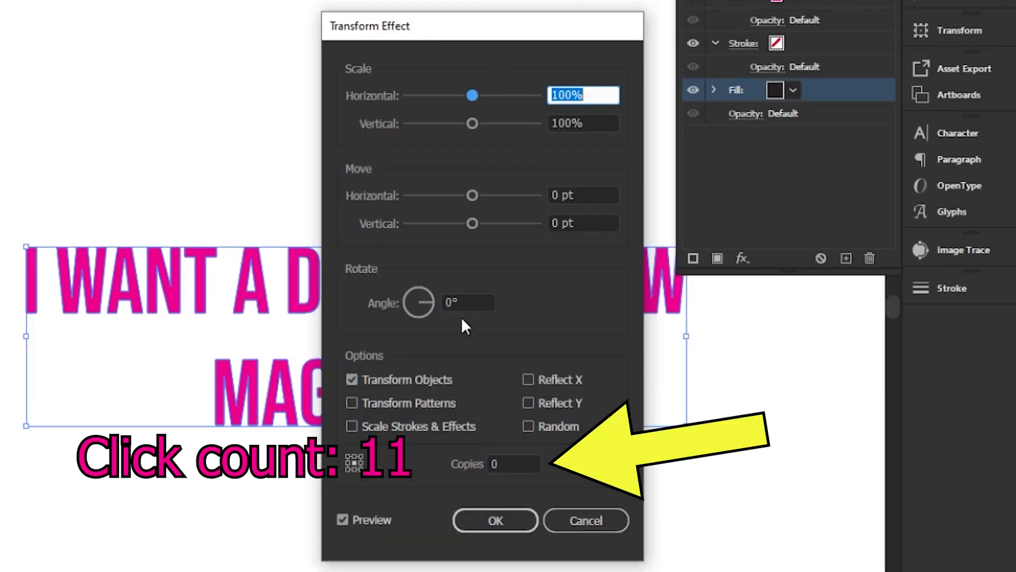
pyautogui.click(512, 461)
pyautogui.write('300')
pyautogui.moveTo(472, 223); pyautogui.dragTo(469, 222)
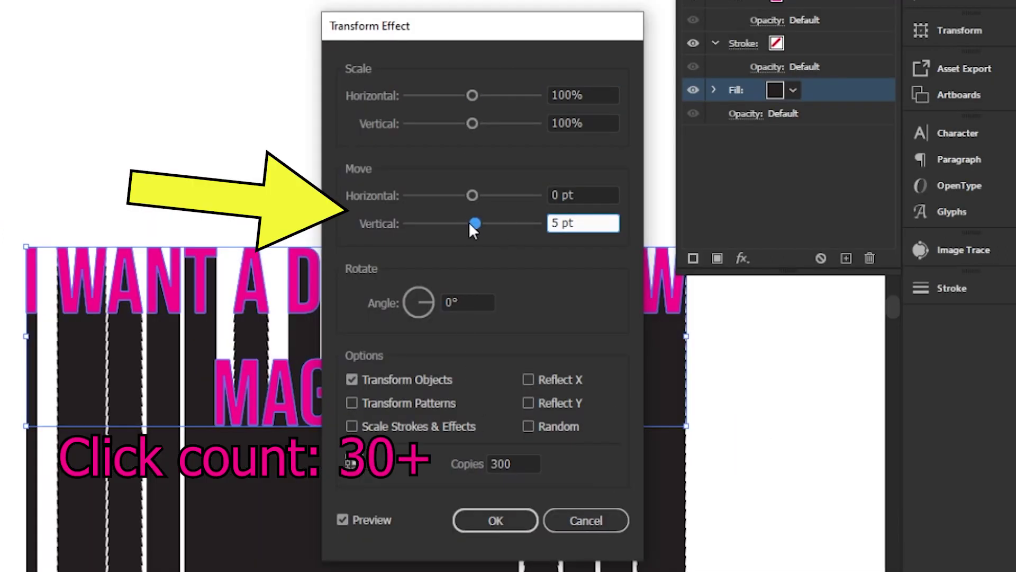
pyautogui.click(428, 300)
# Edit the existing Transform effect with a 0.1 pt move to complete the solid shadow
pyautogui.click(495, 520)
pyautogui.click(743, 258)
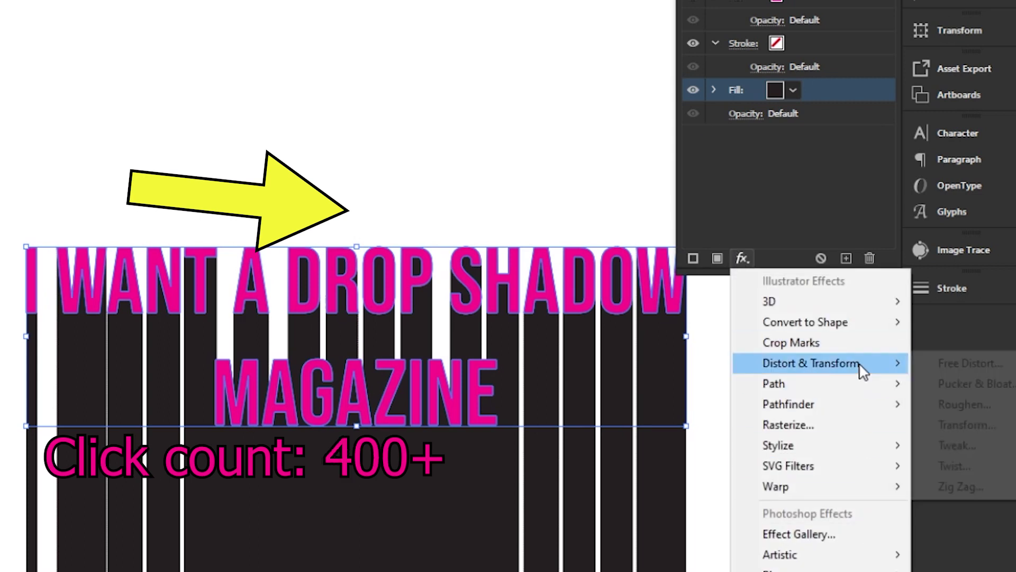
pyautogui.click(937, 436)
pyautogui.click(577, 324)
pyautogui.write('0.1')
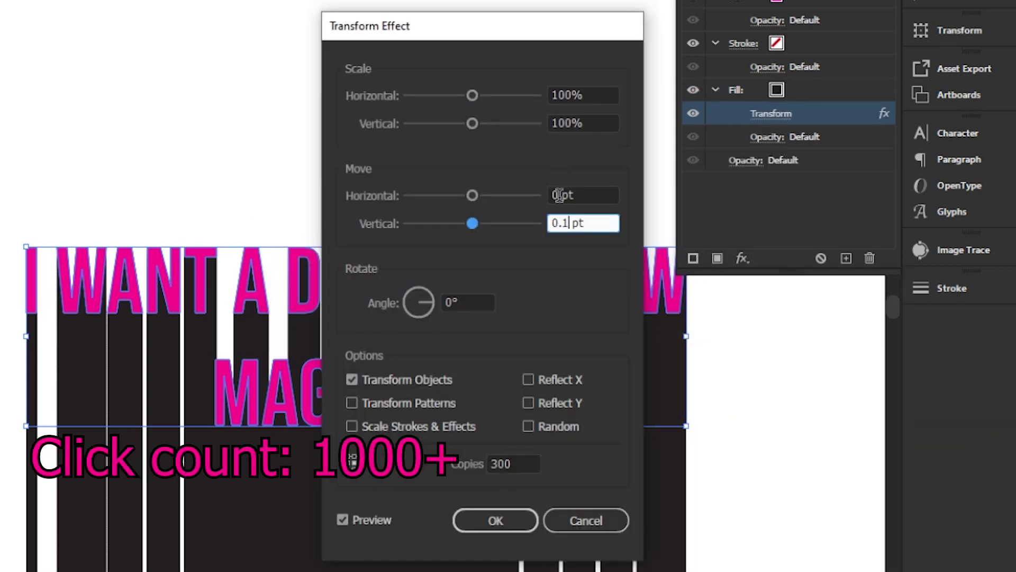
pyautogui.hotkey('shift', 'Tab')
pyautogui.press('Return')
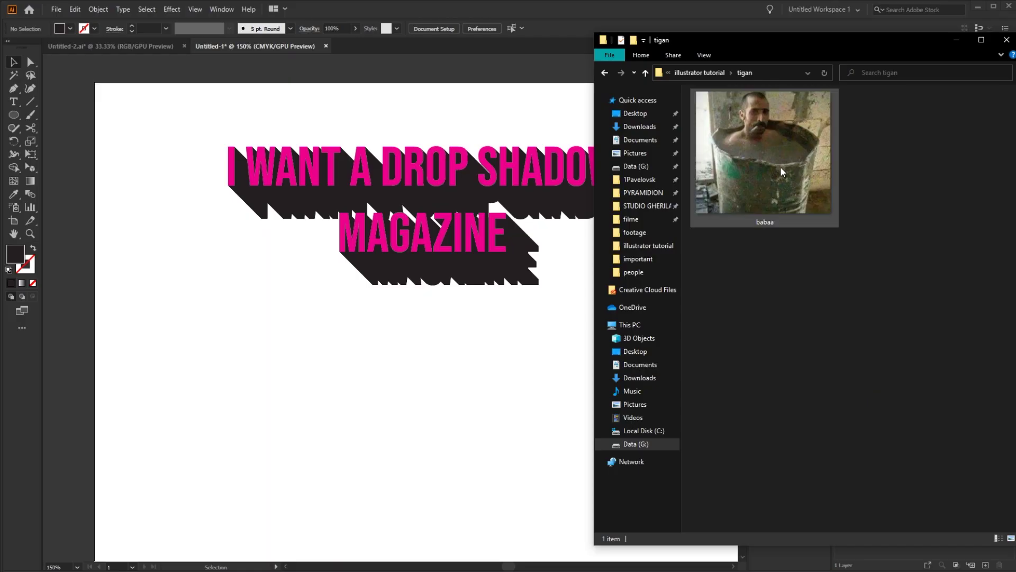
# Place the barrel photo on the artboard, trace it with 6 Colors, and shrink it to fit
pyautogui.moveTo(787, 166); pyautogui.dragTo(448, 399)
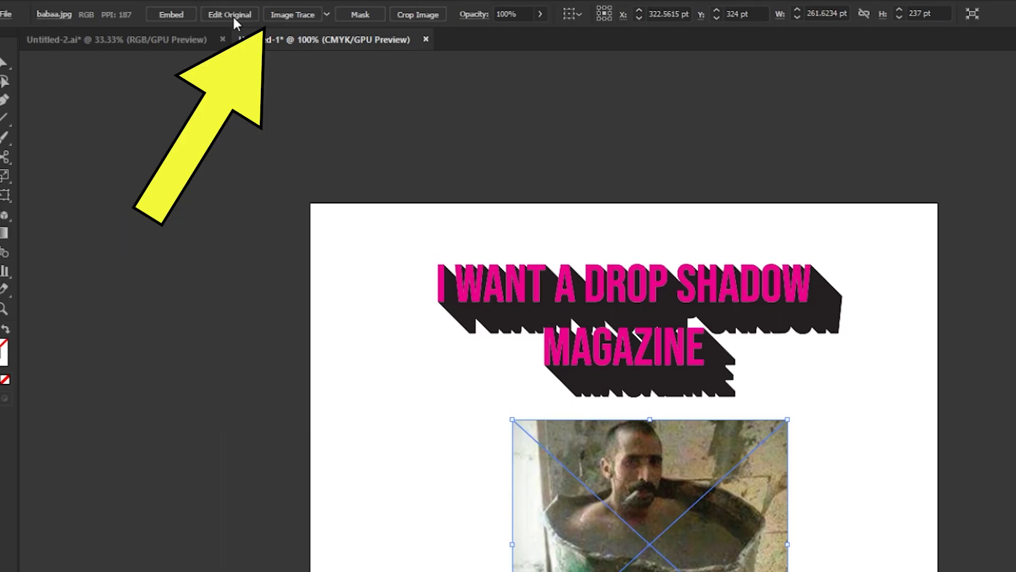
pyautogui.click(326, 14)
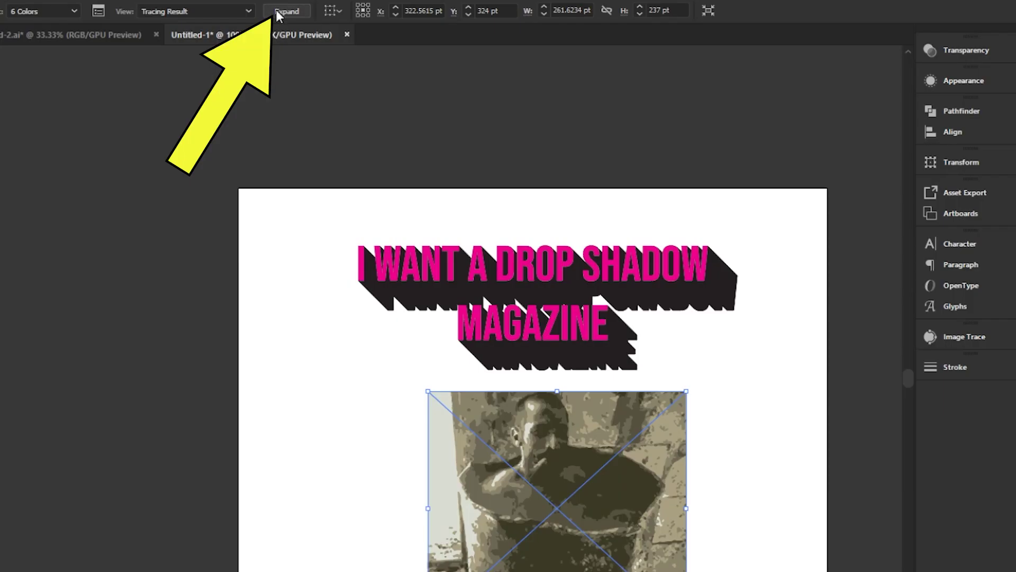
pyautogui.scroll(2, 659, 546)
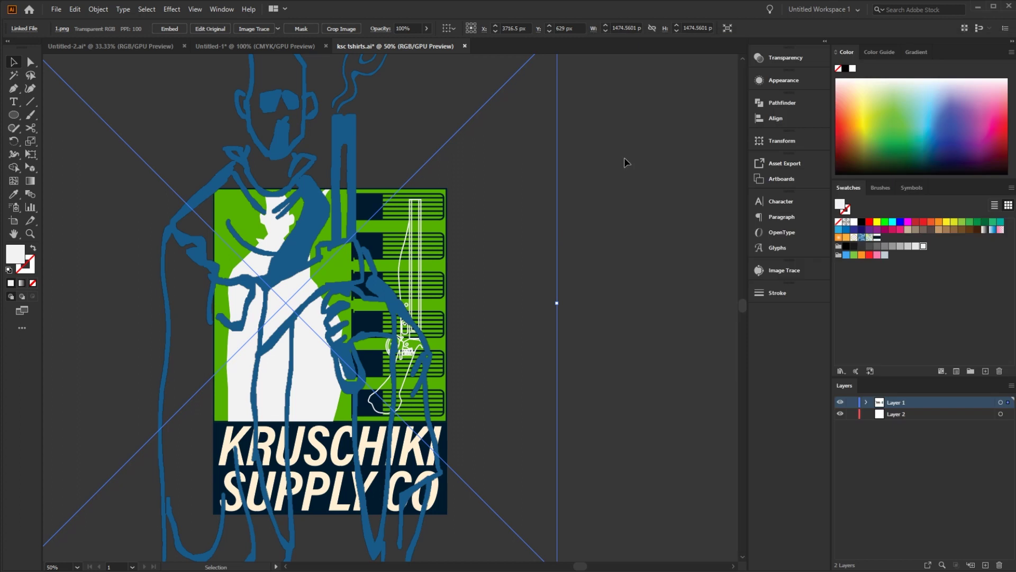
pyautogui.moveTo(557, 302); pyautogui.dragTo(352, 308)
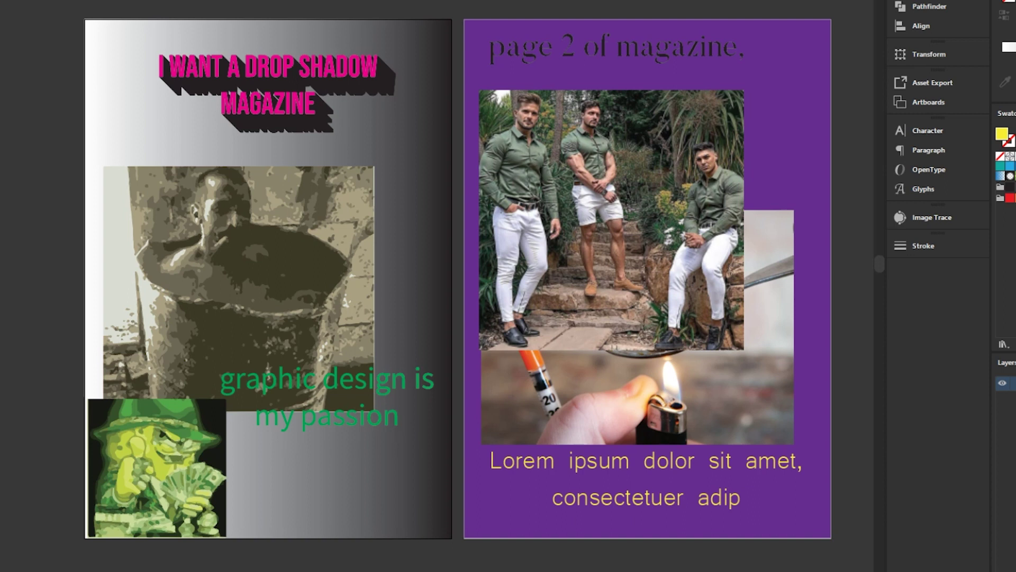
# Bring up Export for Screens artboard settings, then the Export As dialog for the spread
pyautogui.click(90, 9)
pyautogui.moveTo(125, 340)
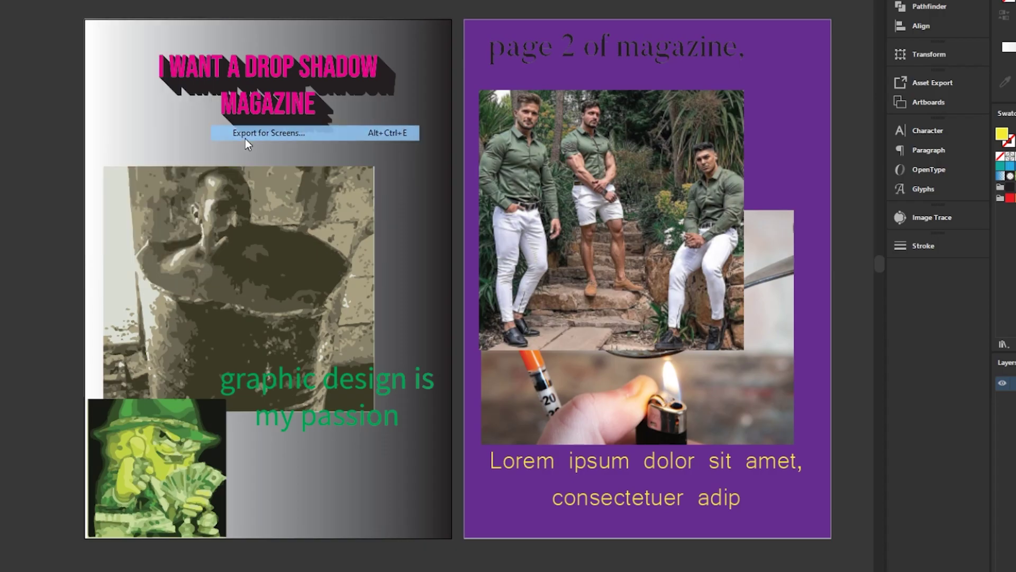
pyautogui.click(245, 133)
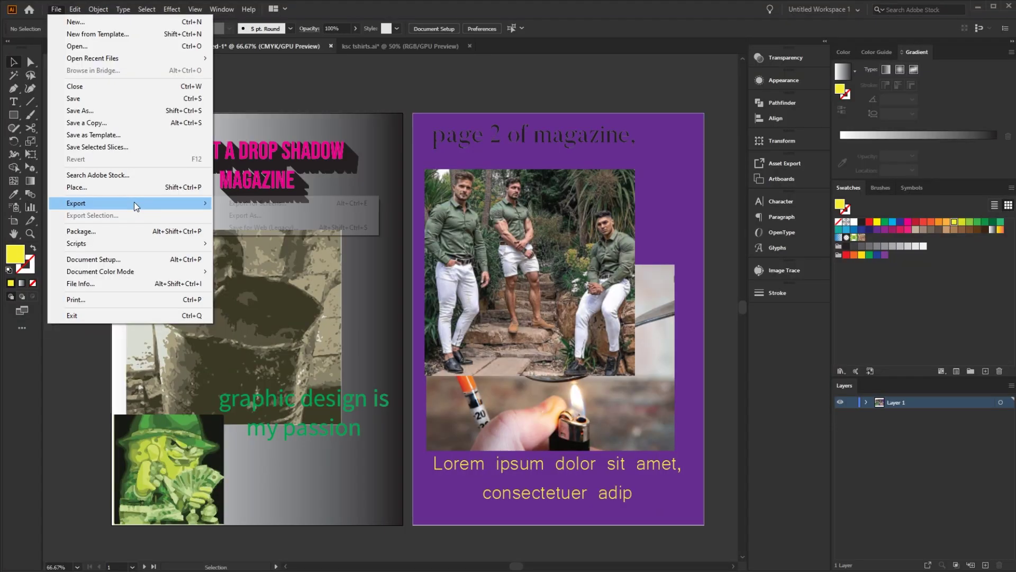
pyautogui.click(239, 214)
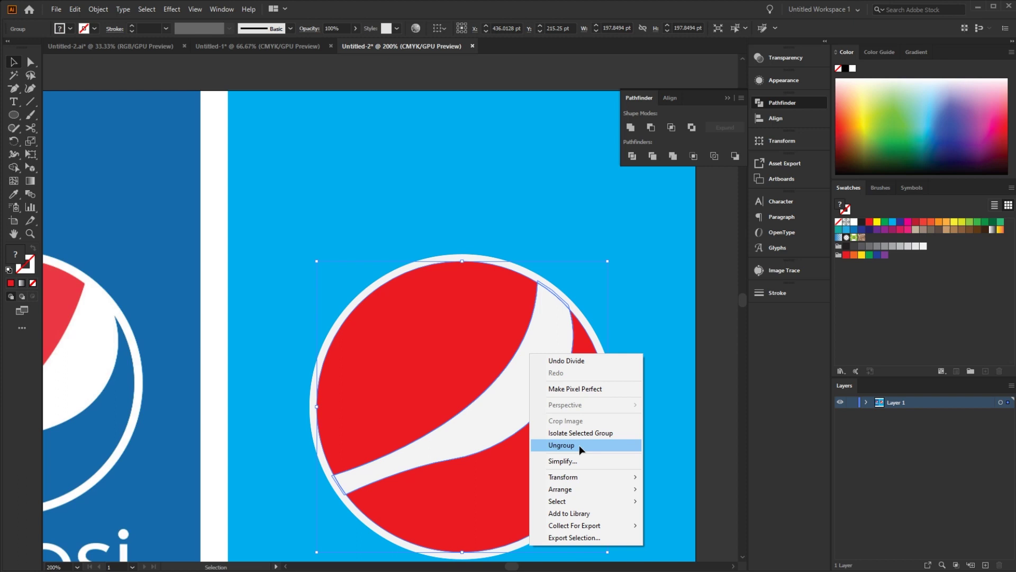
# Ungroup the rebuilt Pepsi logo shapes
pyautogui.click(580, 445)
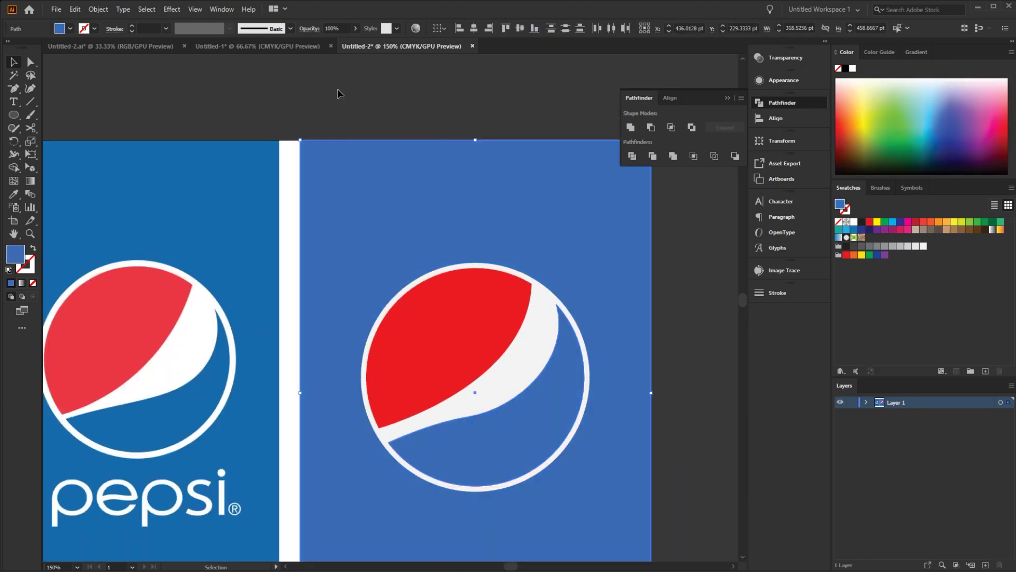